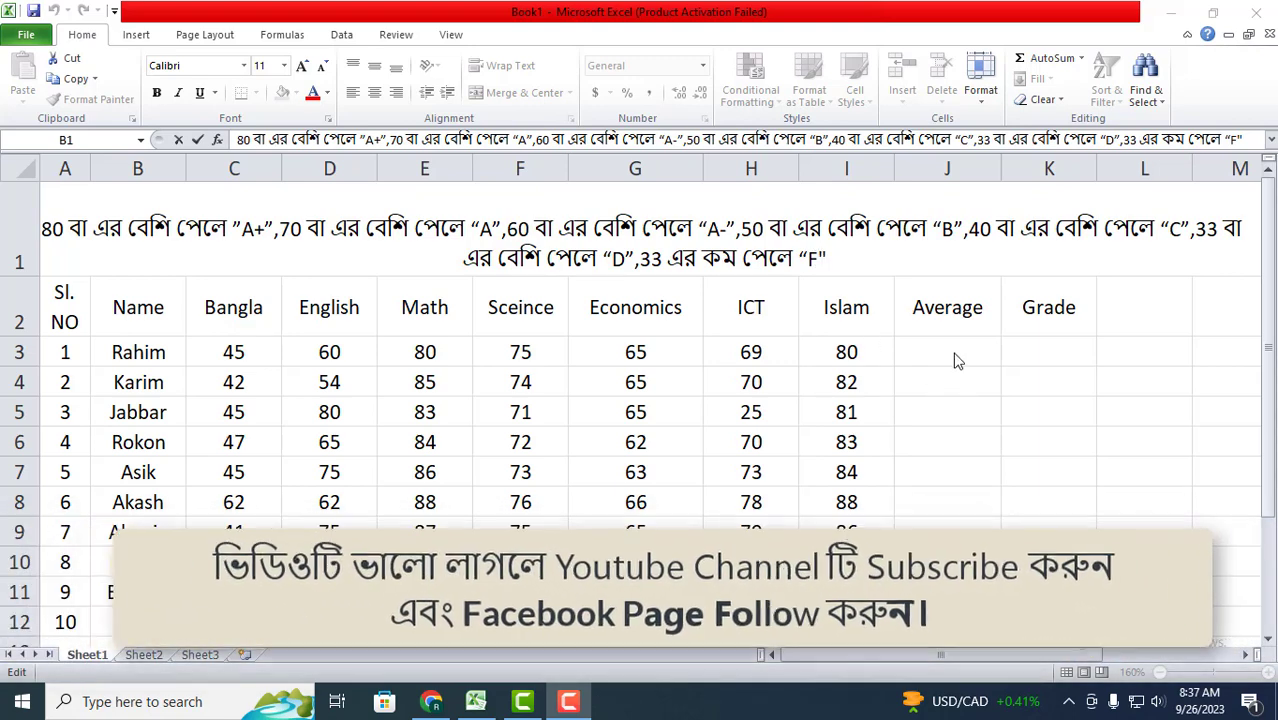
# - Enter =AVERAGE(C3:I3) in J3 to calculate the first student's average mark
pyautogui.click(950, 354)
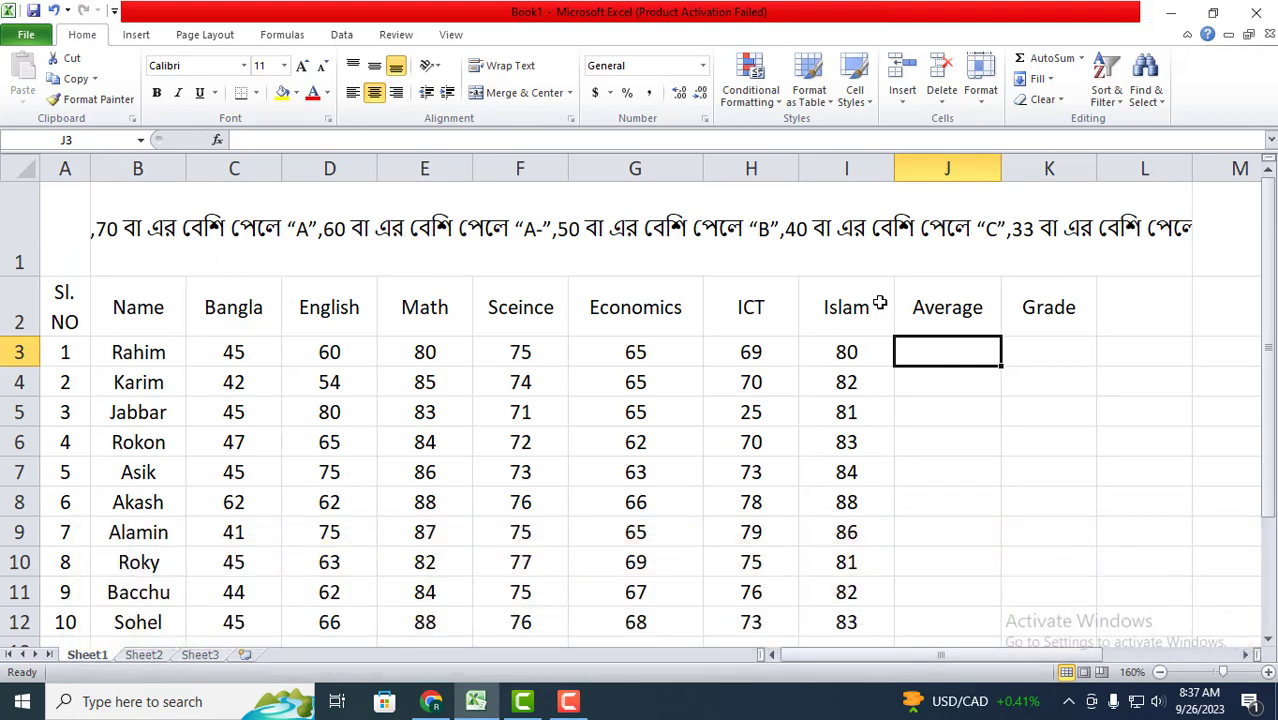
pyautogui.write('=')
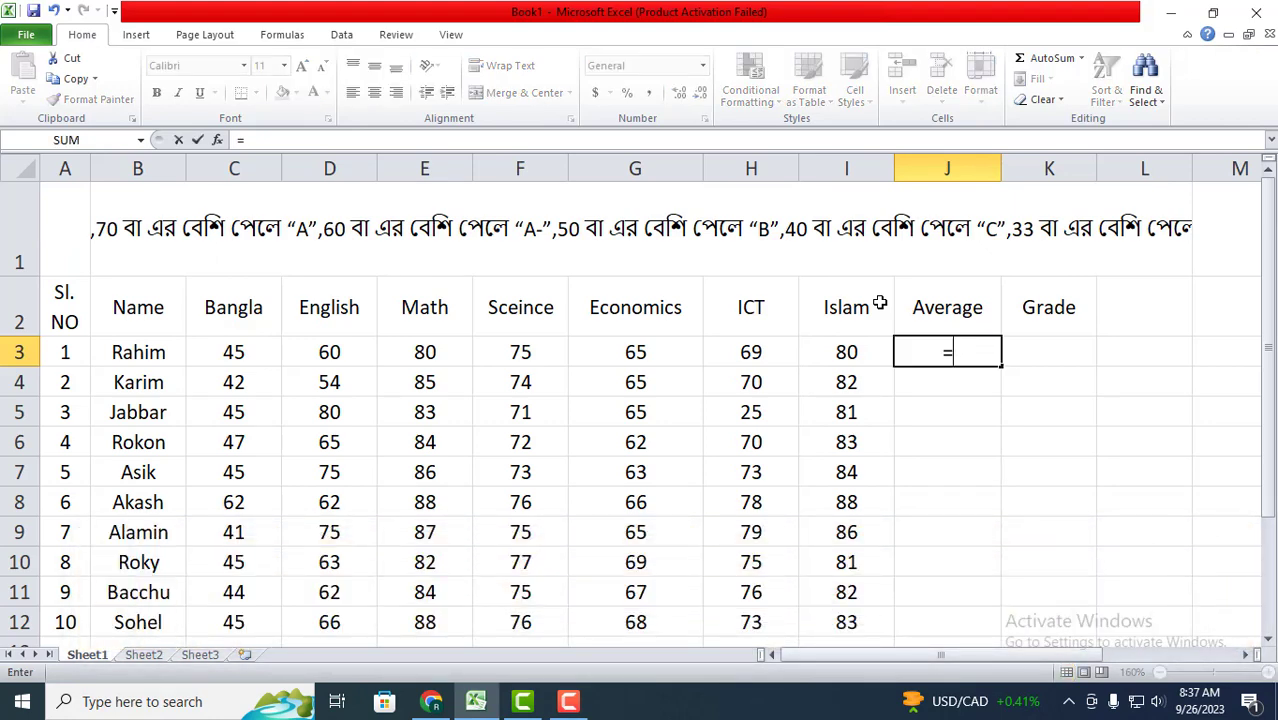
pyautogui.write('abv')
pyautogui.press('BackSpace')
pyautogui.press('BackSpace')
pyautogui.write('v')
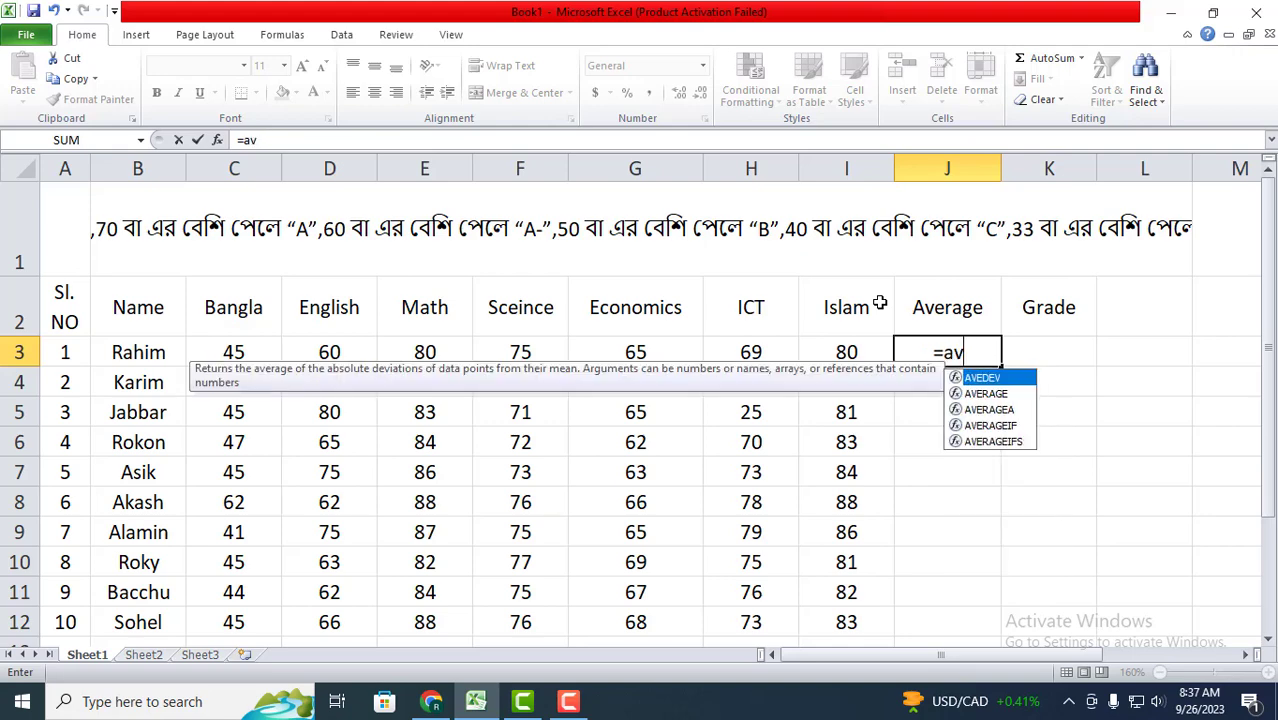
pyautogui.write('erage')
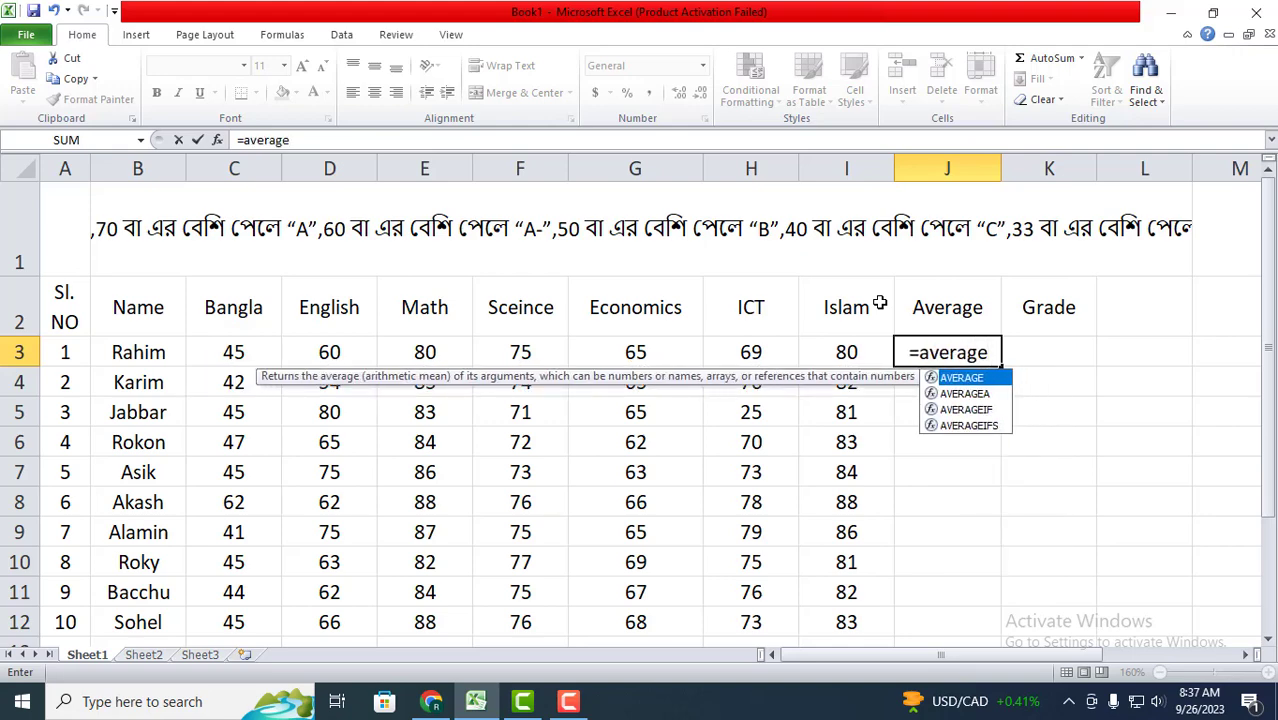
pyautogui.write('(')
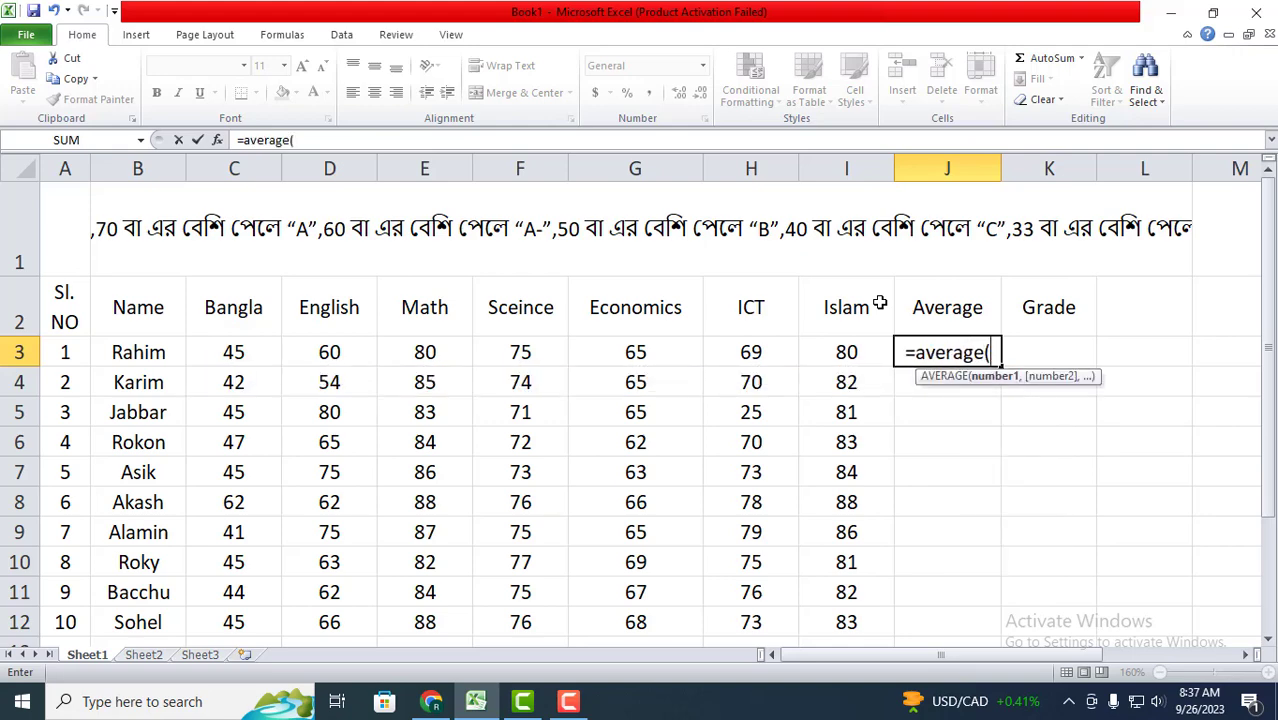
pyautogui.moveTo(205, 350); pyautogui.dragTo(753, 344)
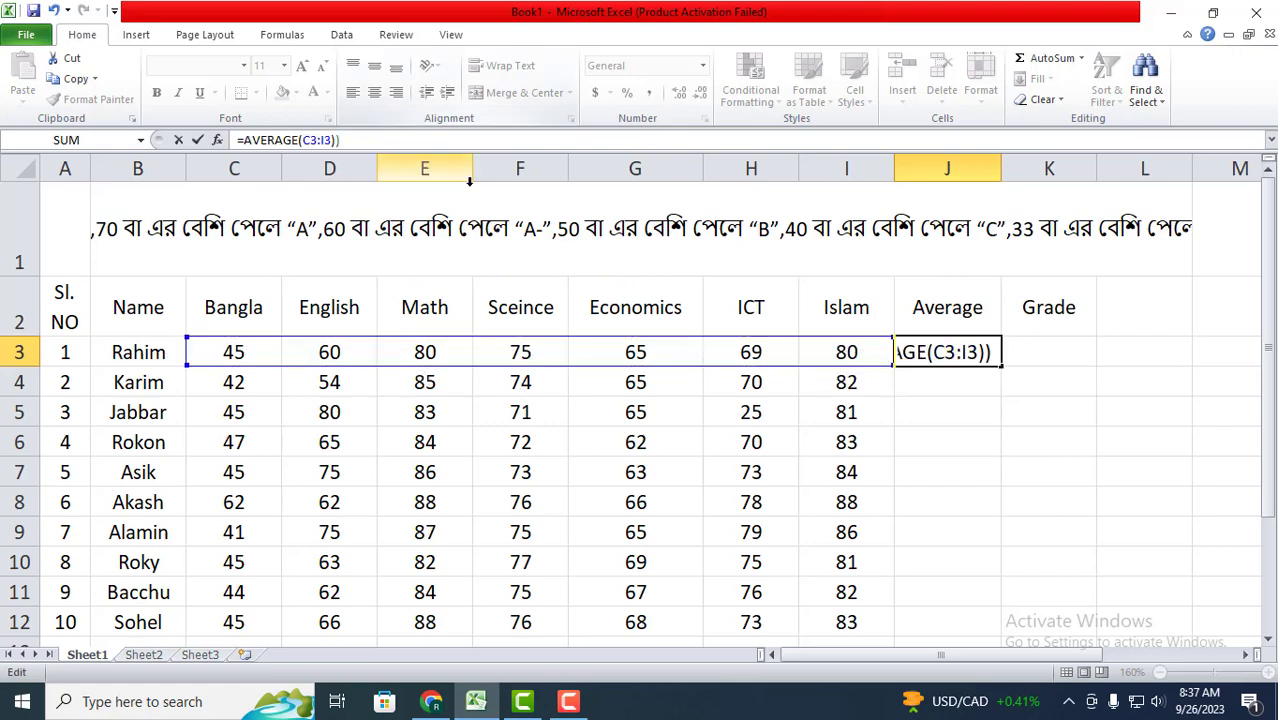
pyautogui.press('BackSpace')
pyautogui.press('Return')
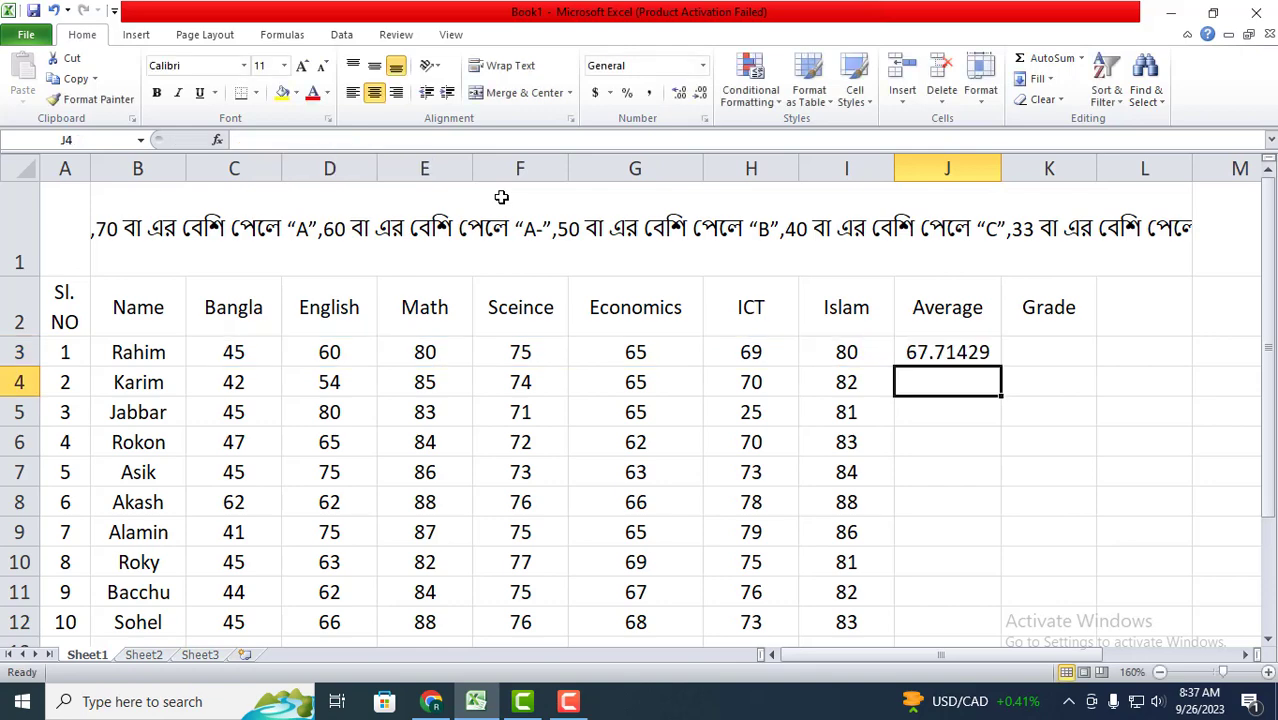
# - Fill the average formula from J3 down to J12 and format the averages with no decimal places
pyautogui.click(990, 357)
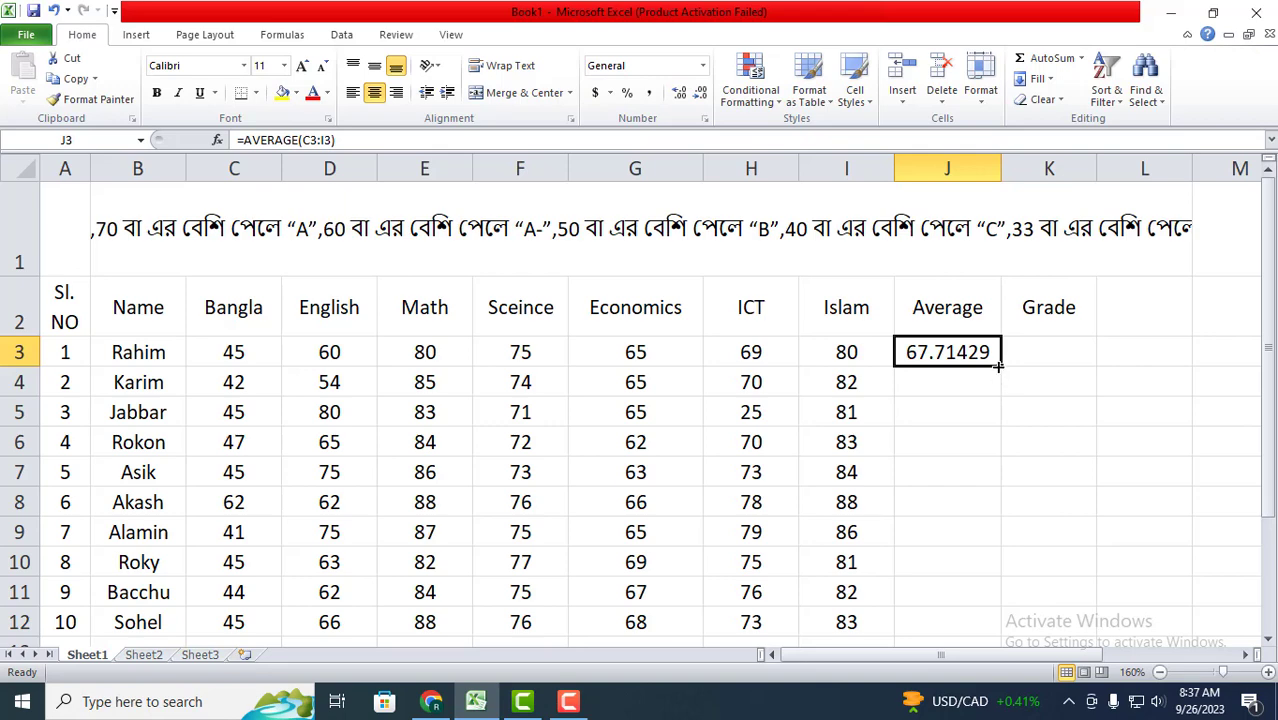
pyautogui.moveTo(999, 366); pyautogui.dragTo(1004, 630)
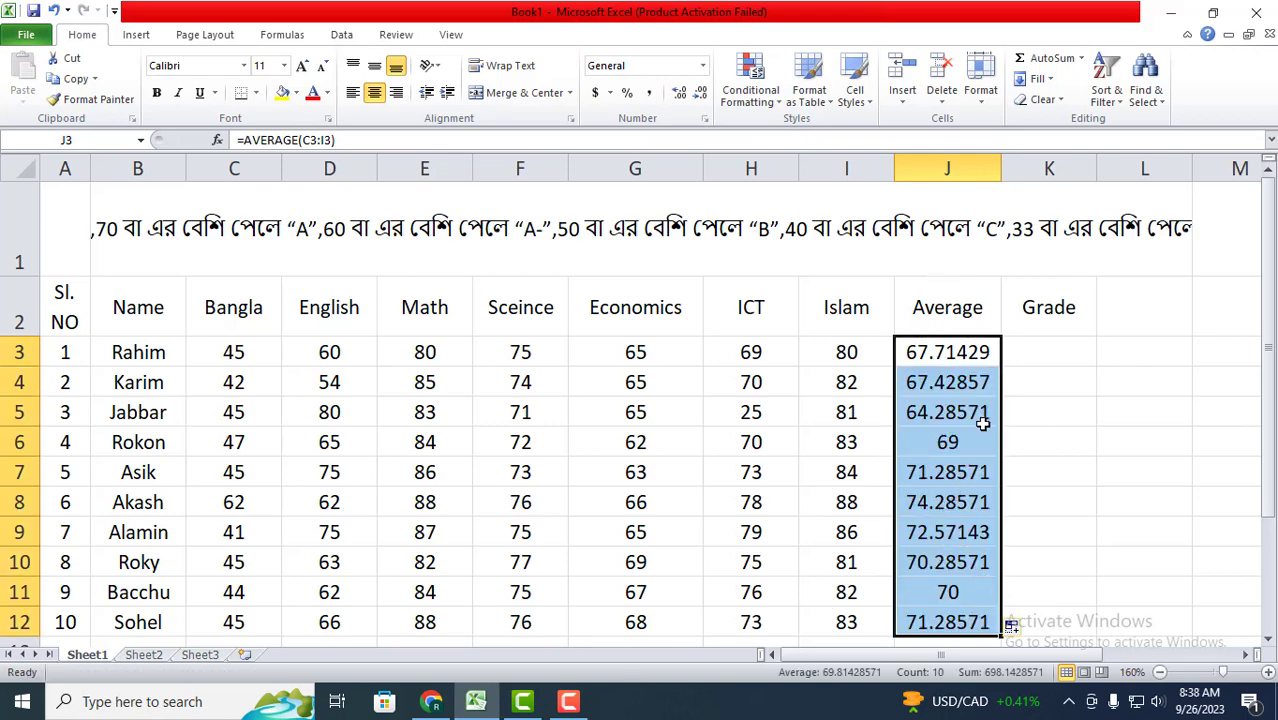
pyautogui.click(702, 94)
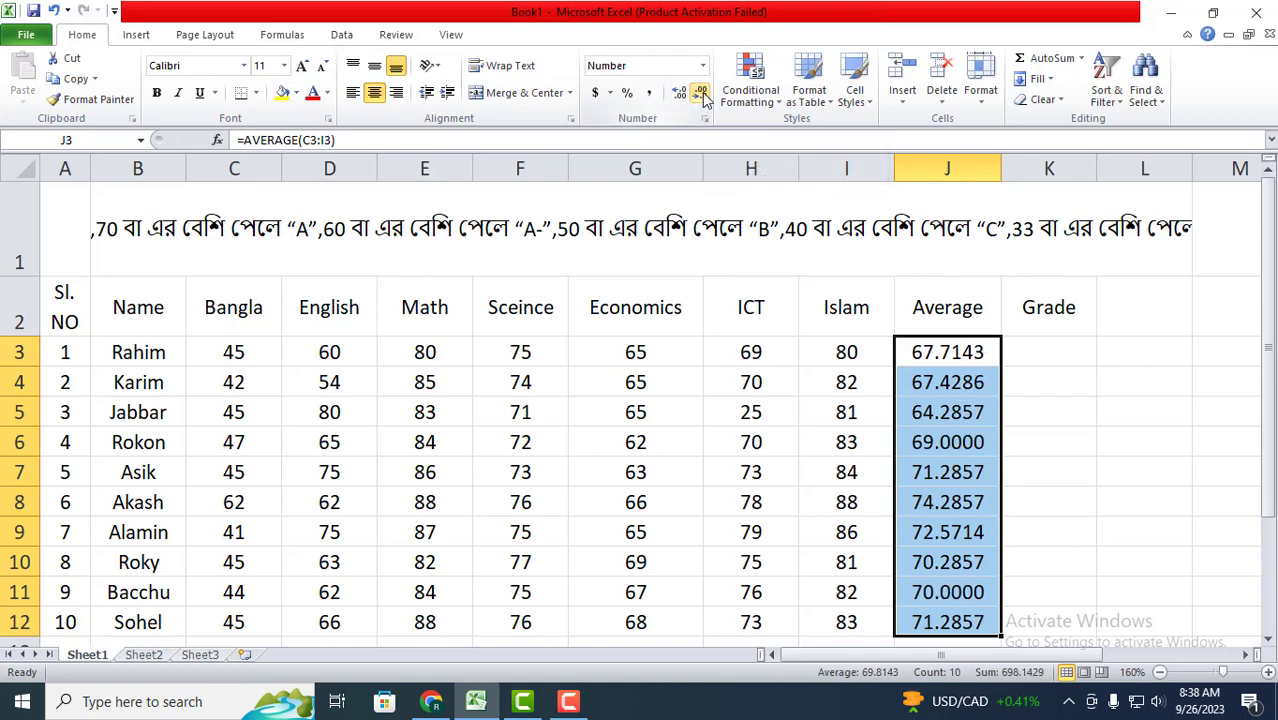
pyautogui.click(702, 94)
pyautogui.click(702, 94)
pyautogui.click(702, 94)
pyautogui.click(702, 94)
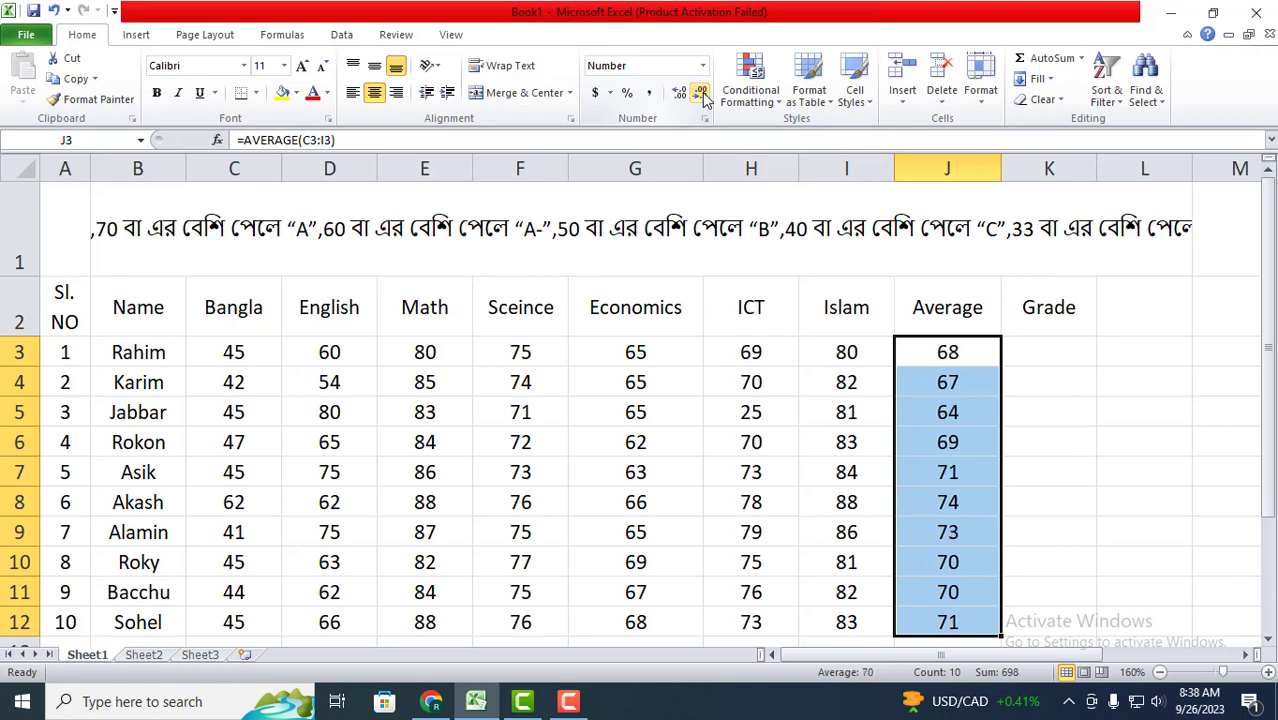
pyautogui.click(987, 470)
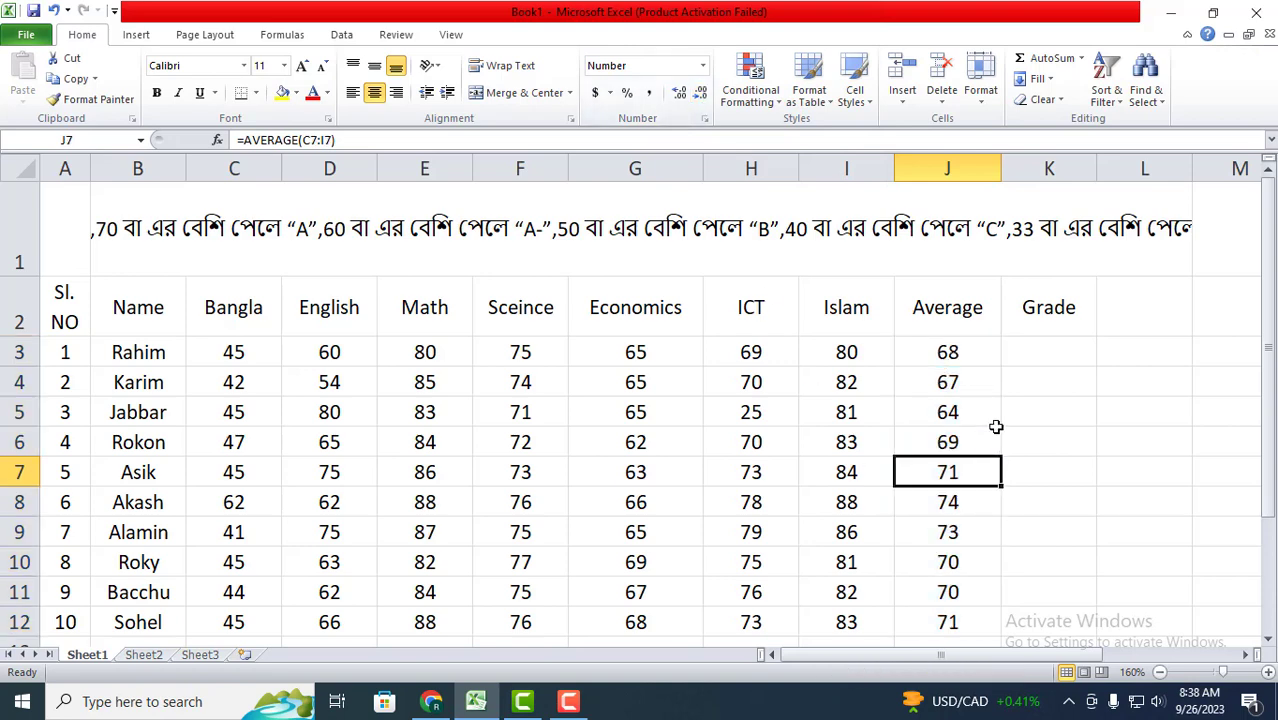
# - Begin the grade formula in K3 as an IF with a nested OR whose first condition is c3<33
pyautogui.click(1040, 353)
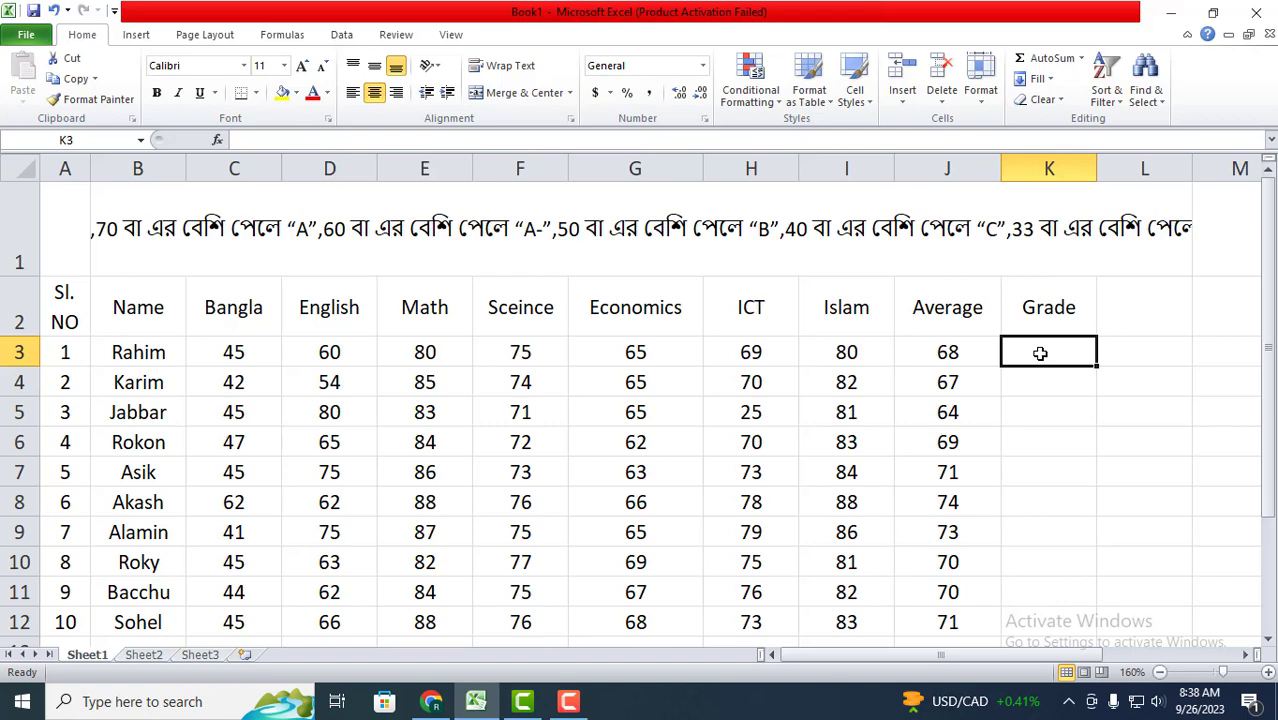
pyautogui.write('=')
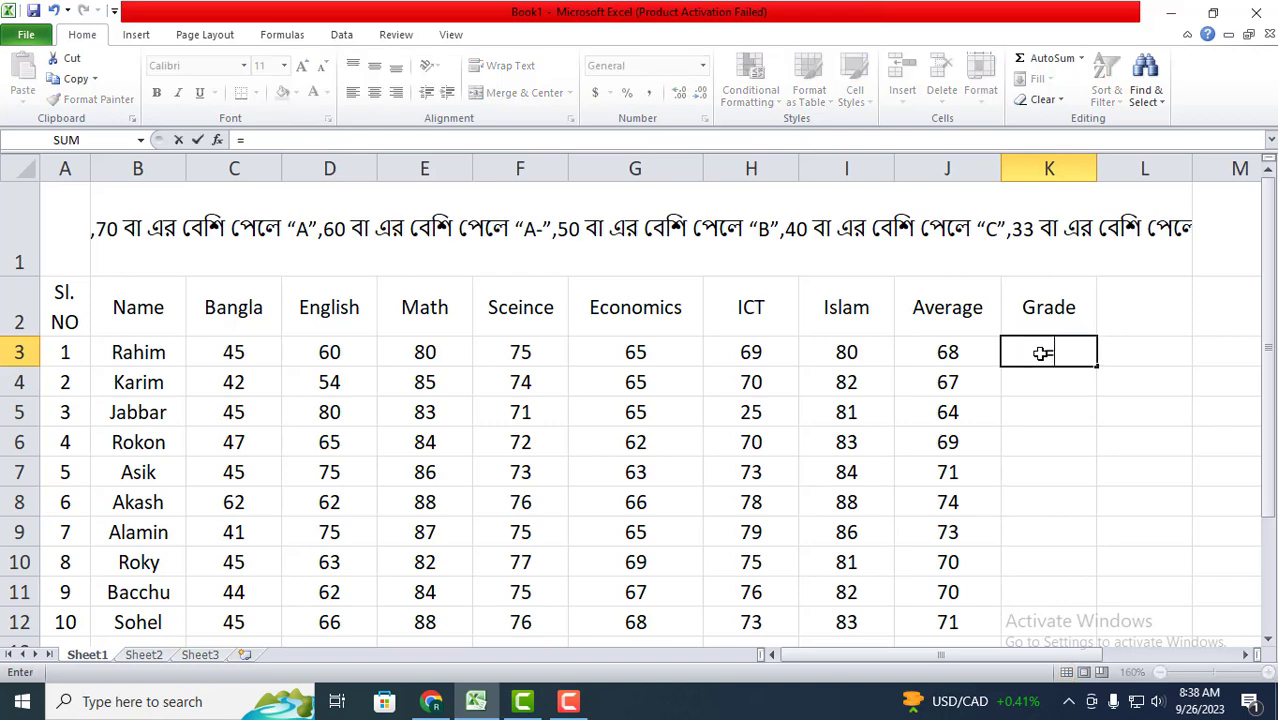
pyautogui.write('if(or')
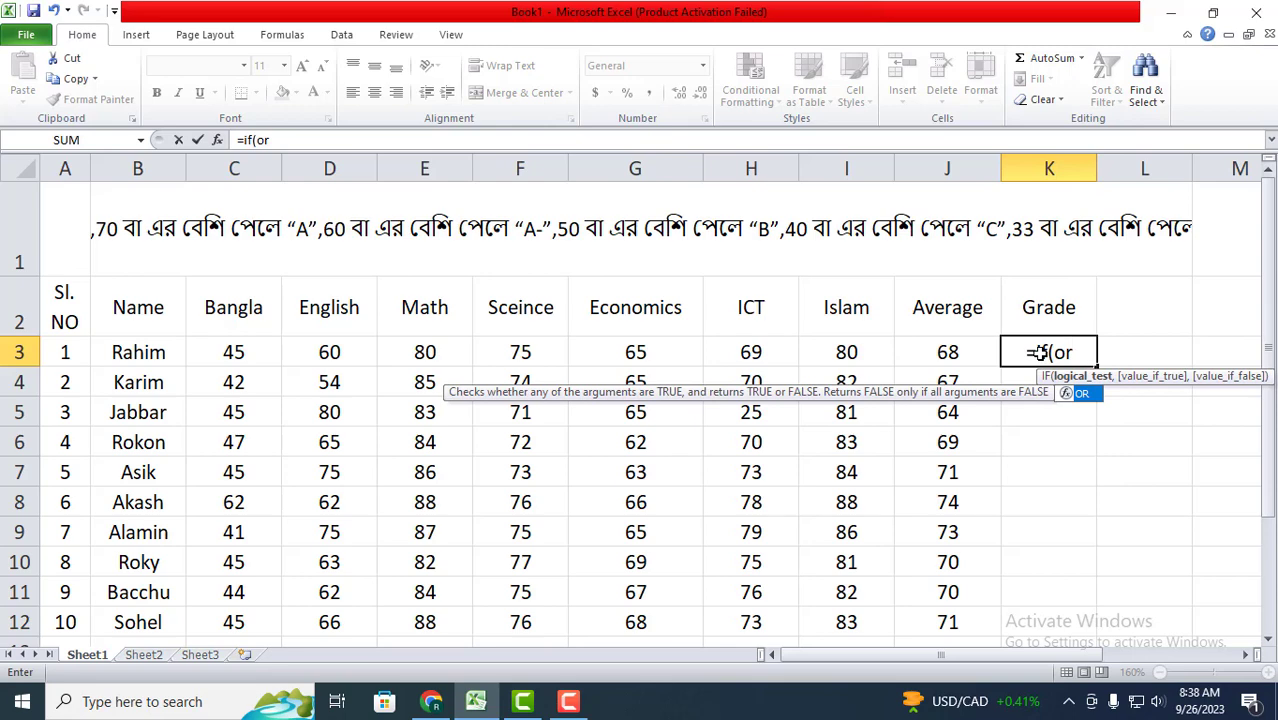
pyautogui.write('(')
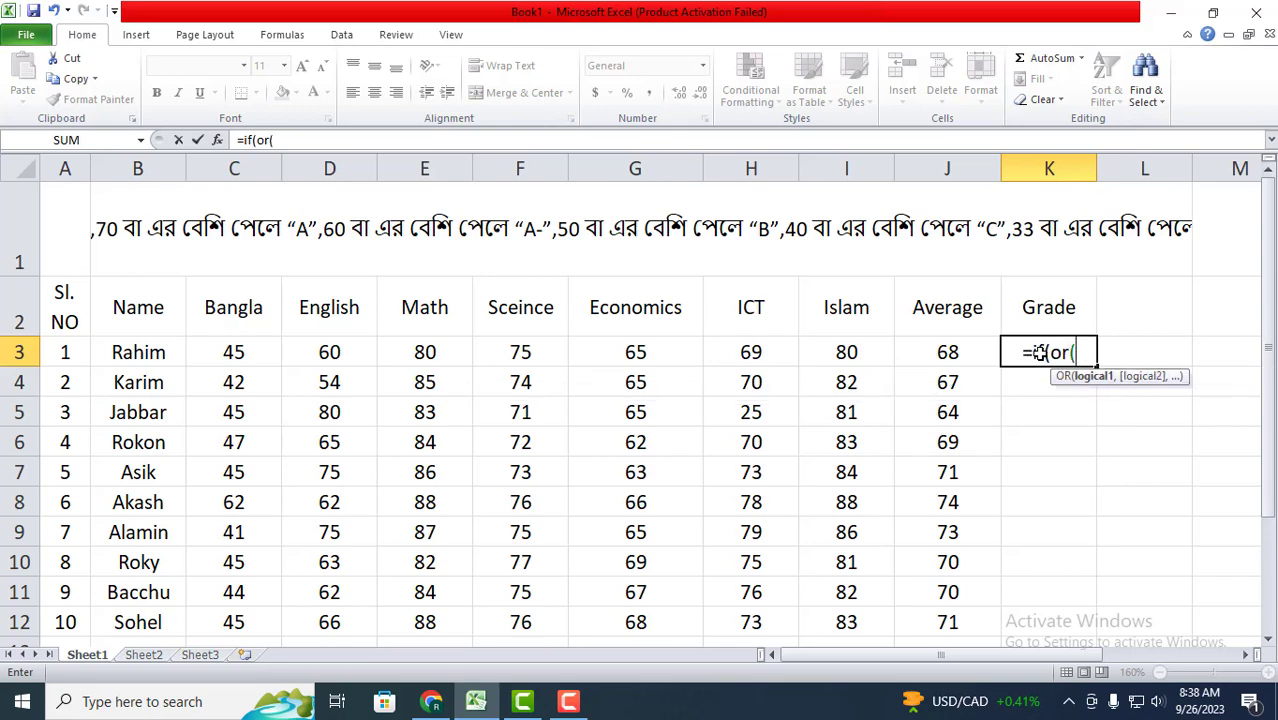
pyautogui.write('c')
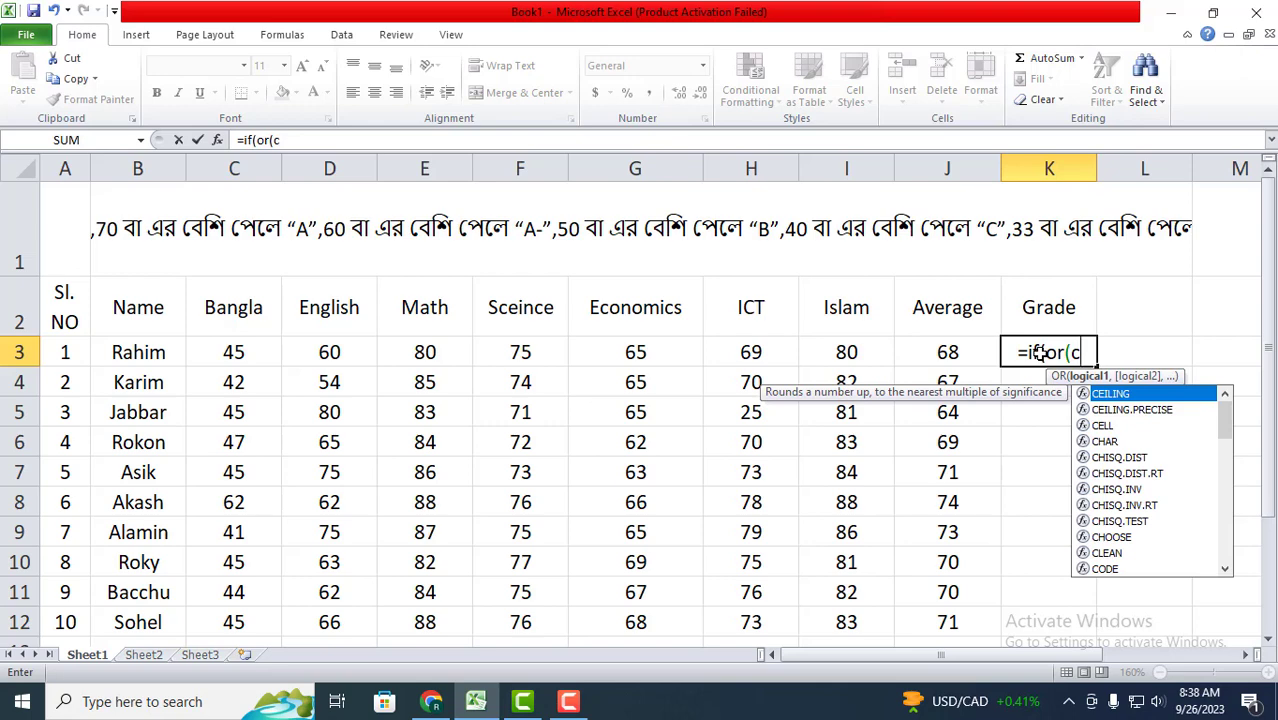
pyautogui.write('3')
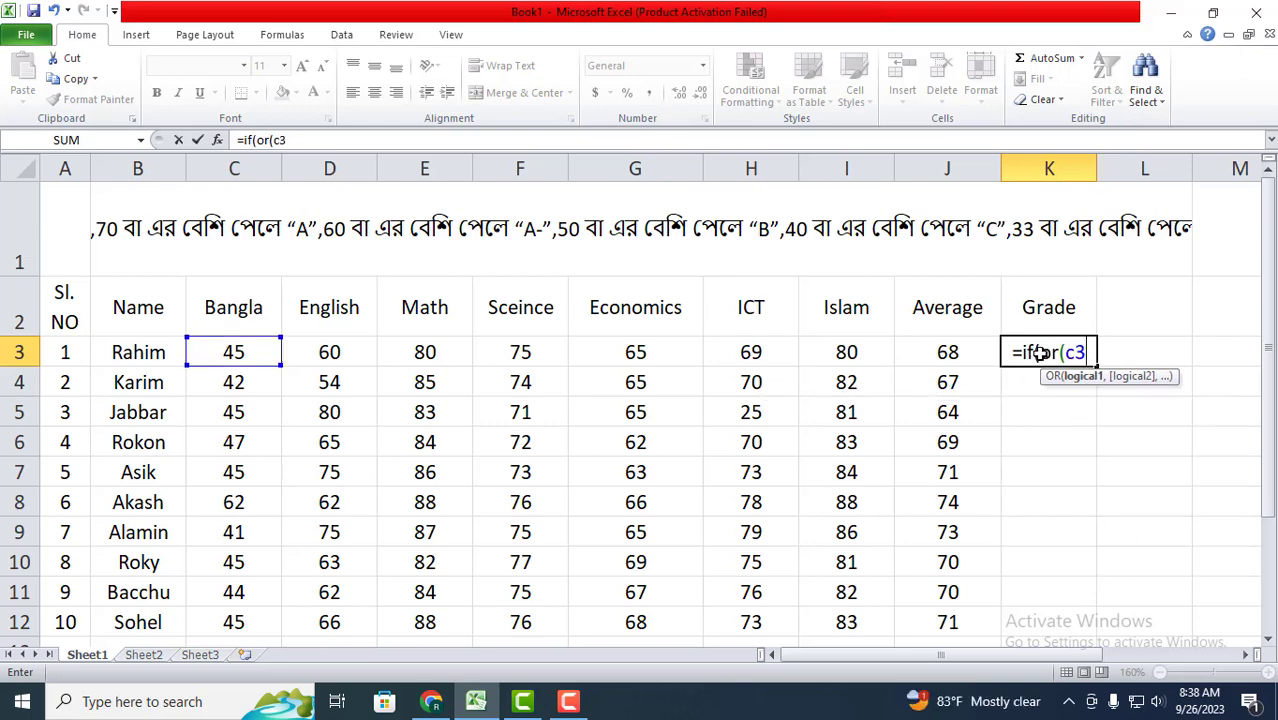
pyautogui.write('<33')
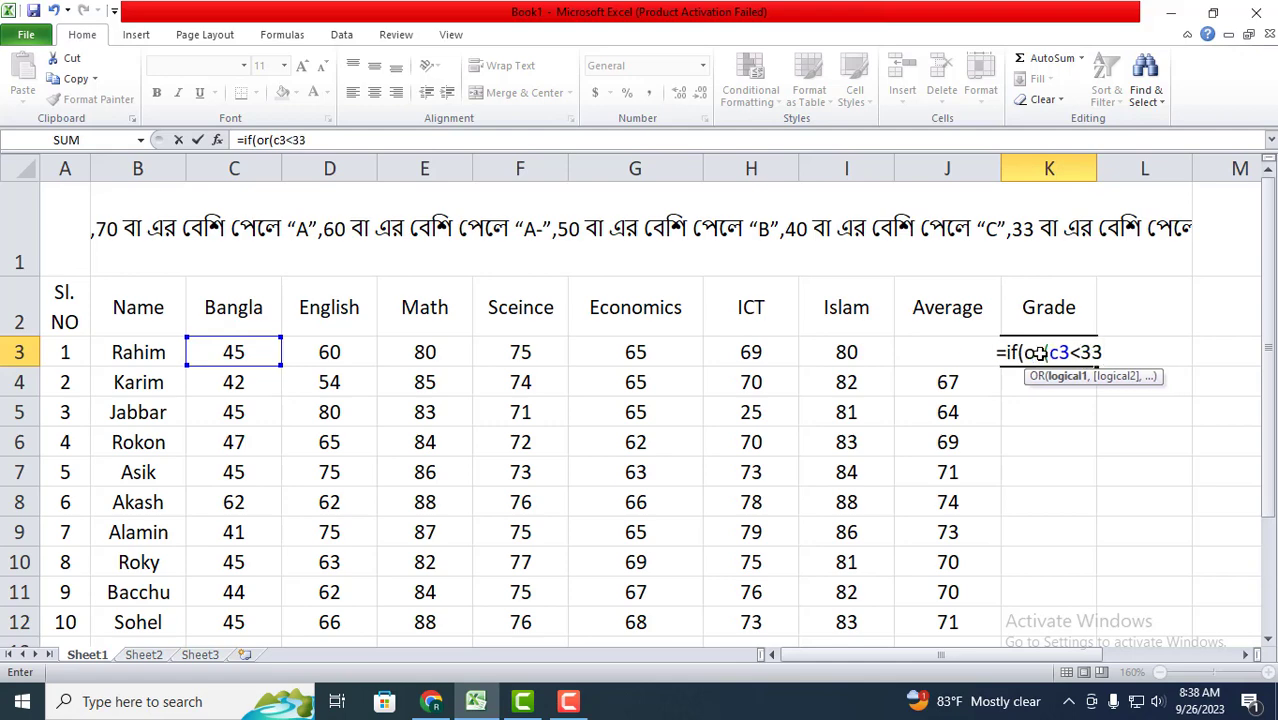
pyautogui.write(',')
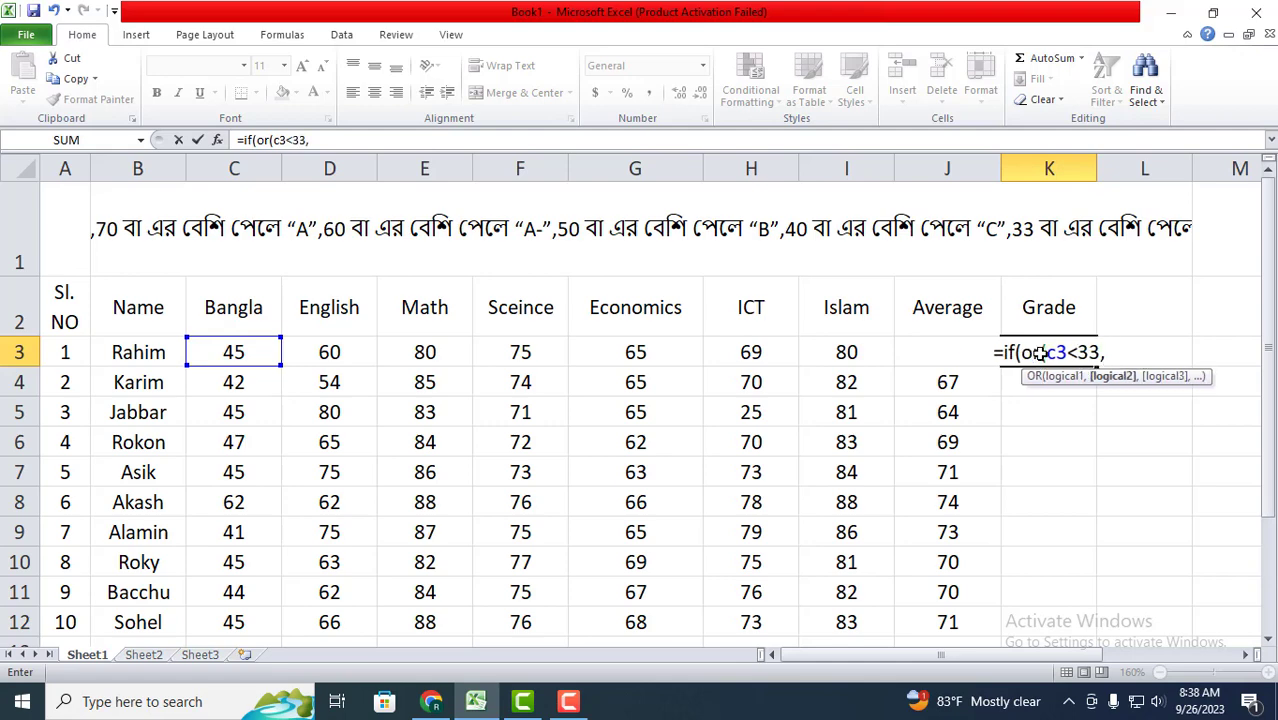
# - Add the English and Math conditions d3<33 and e3<33 to the OR test in K3
pyautogui.write('d3')
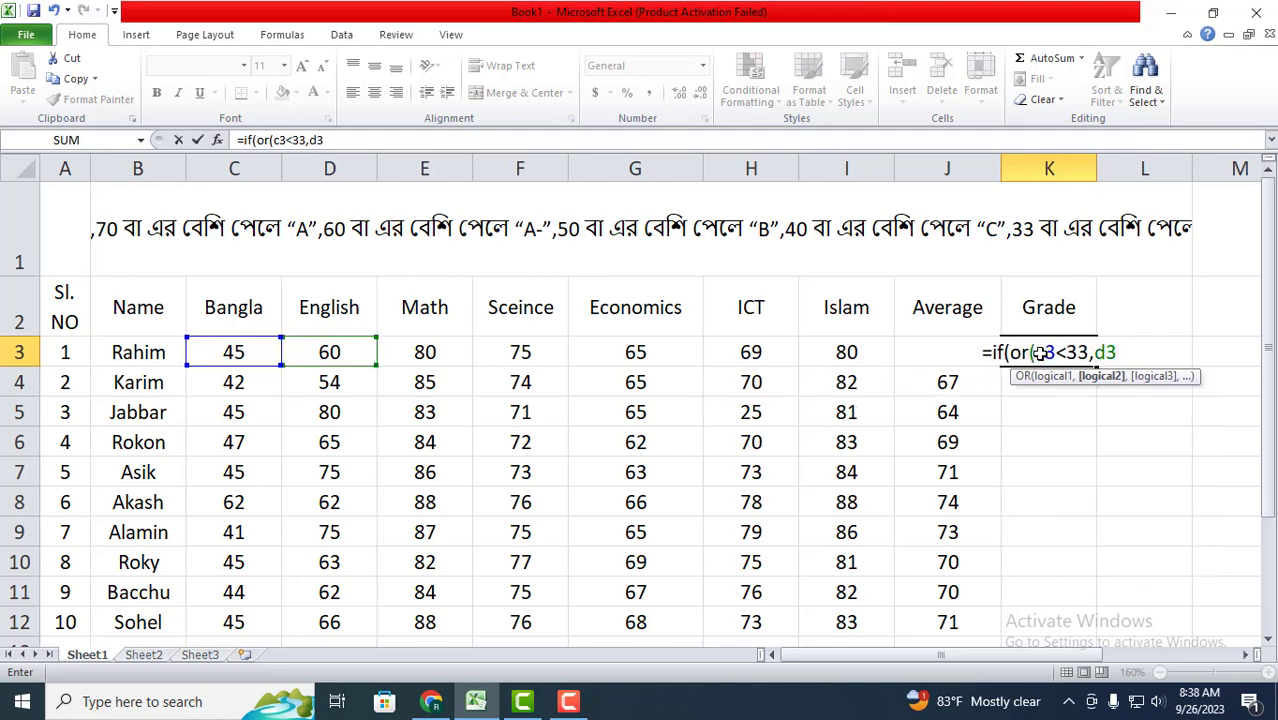
pyautogui.write('<')
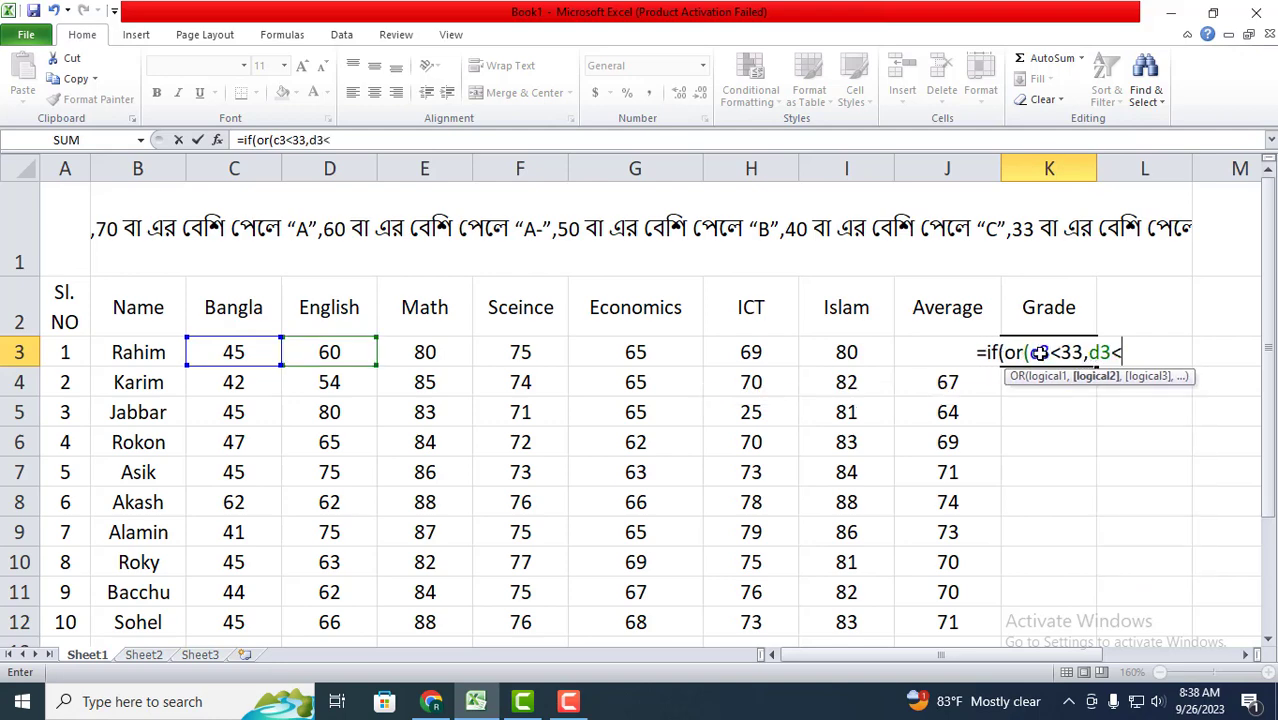
pyautogui.write('33')
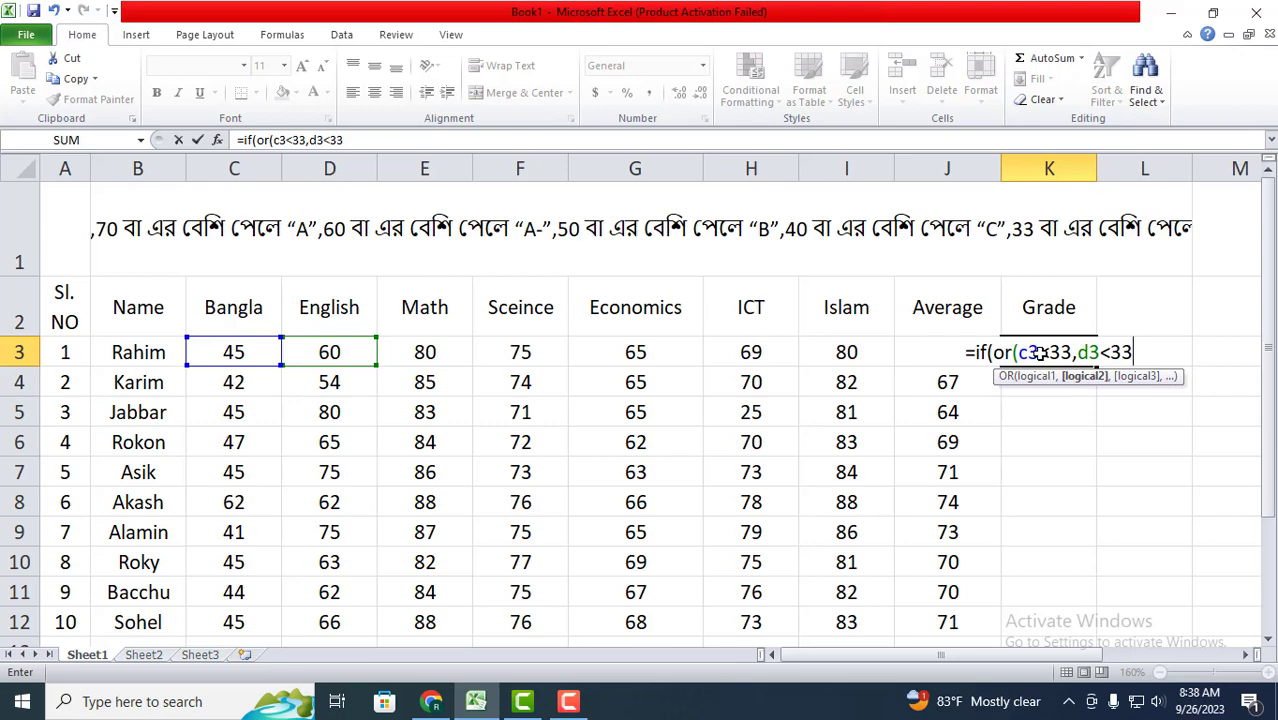
pyautogui.write(',e')
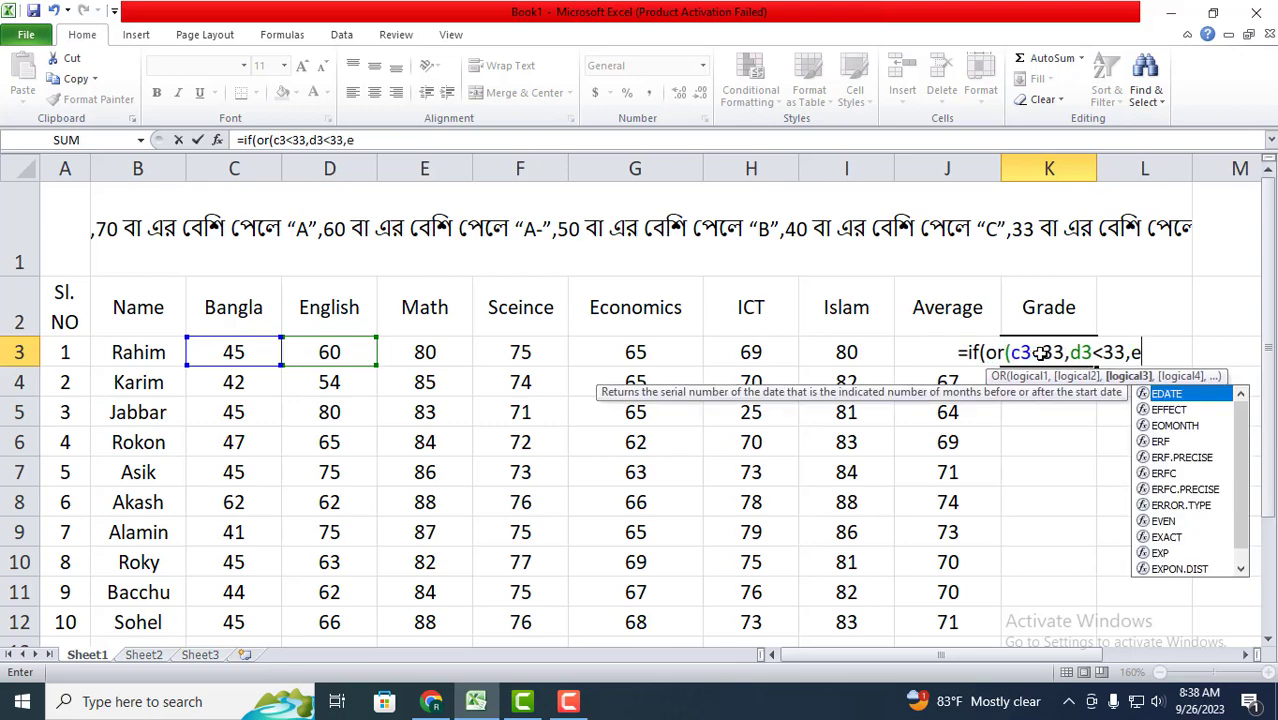
pyautogui.write('3')
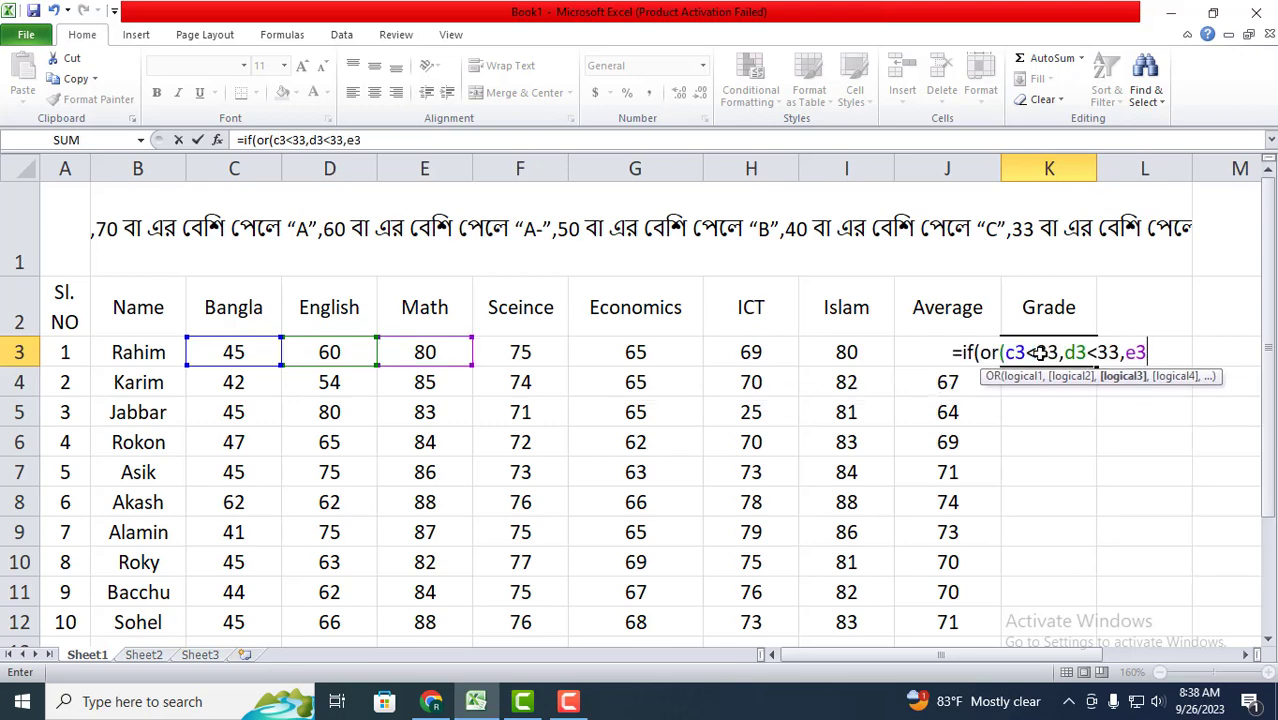
pyautogui.write('<33')
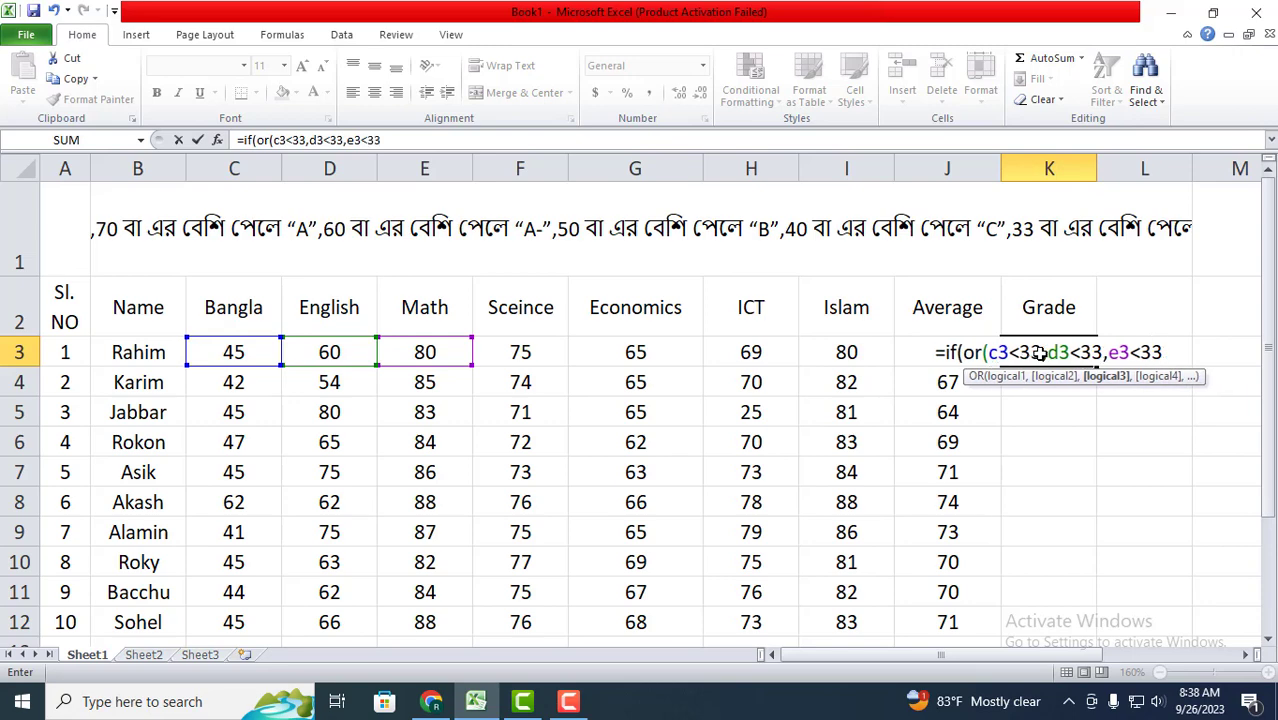
pyautogui.write(',')
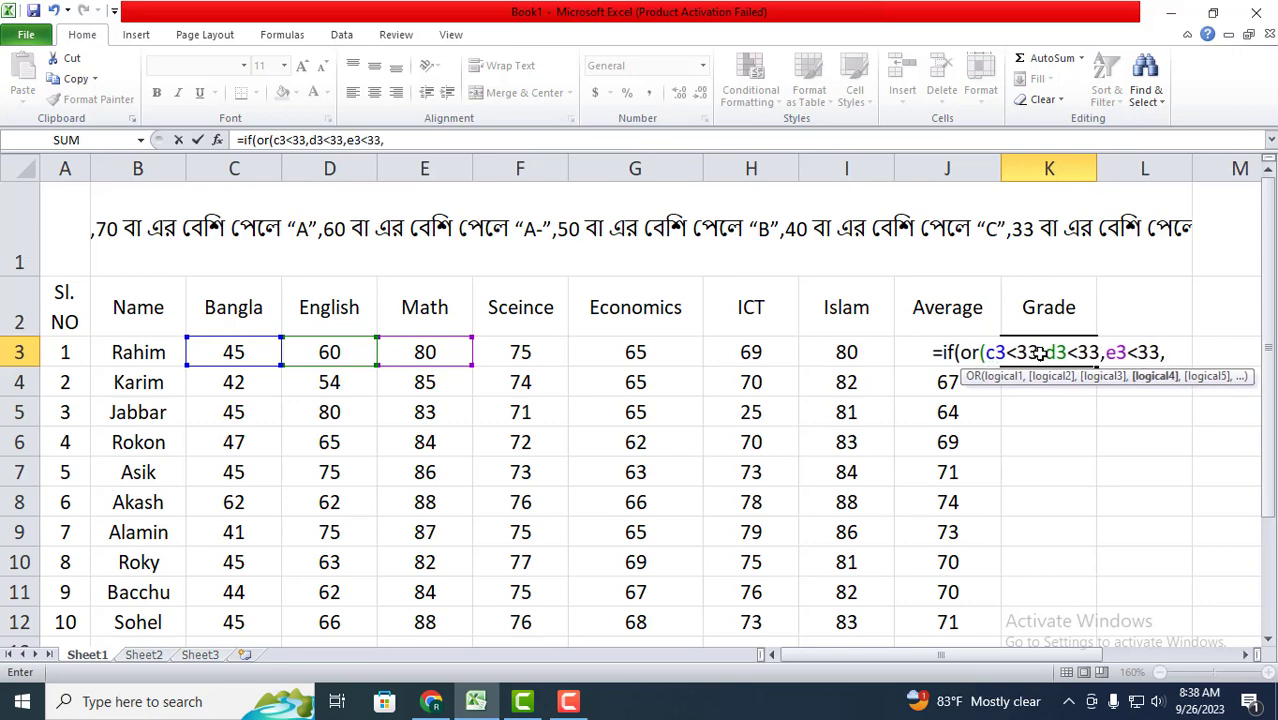
# - Add the remaining subject conditions f3<33, g3<33, h3<33 and i3<33 to the OR test in K3
pyautogui.write('f>')
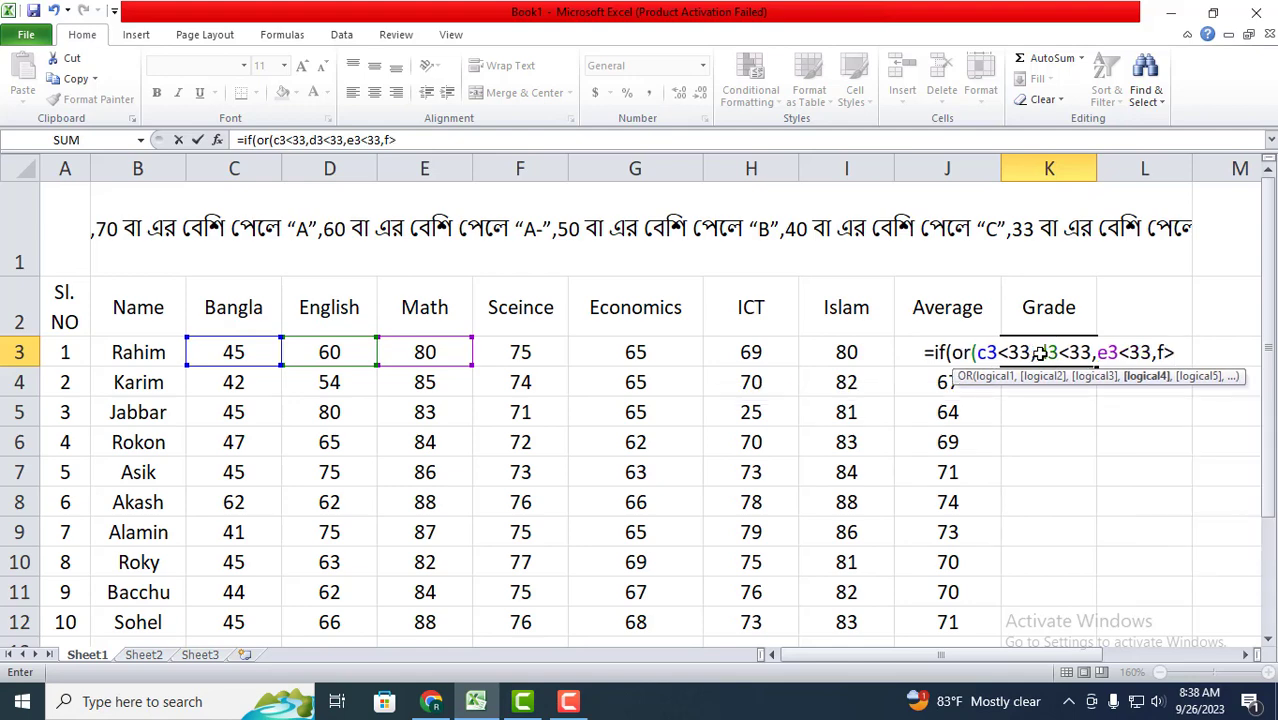
pyautogui.press('BackSpace')
pyautogui.write('<')
pyautogui.press('BackSpace')
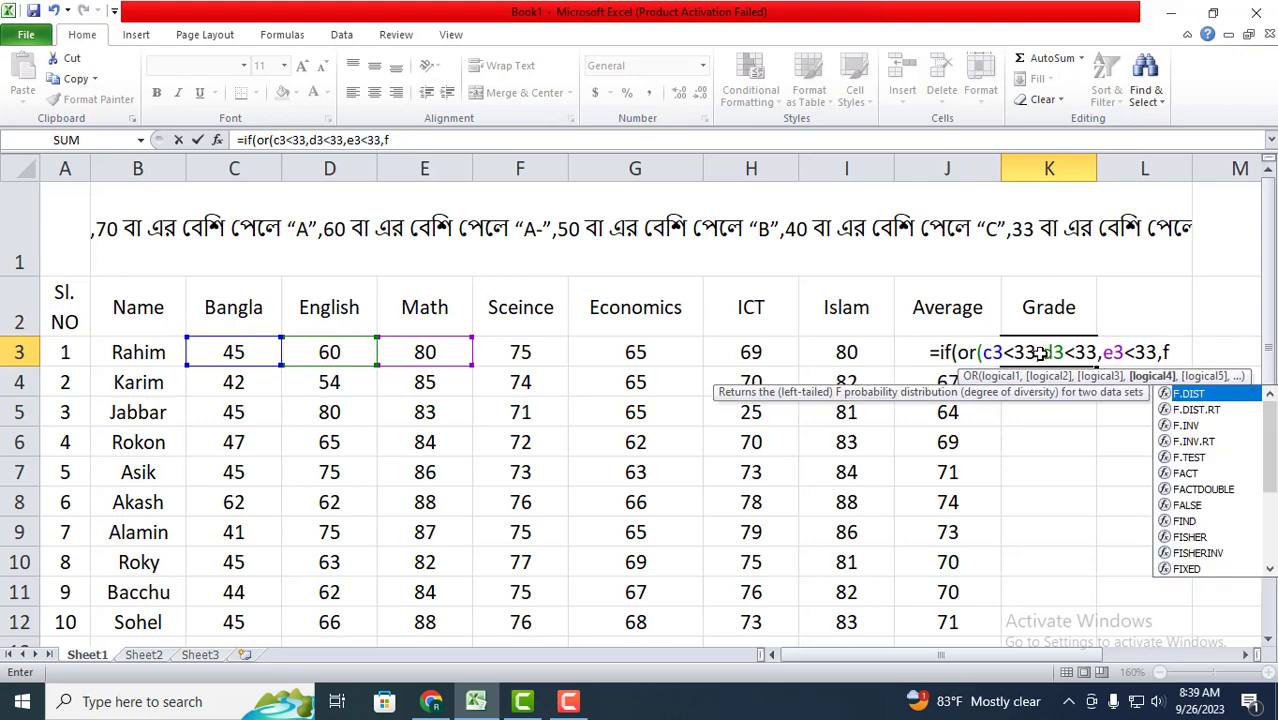
pyautogui.write('3<')
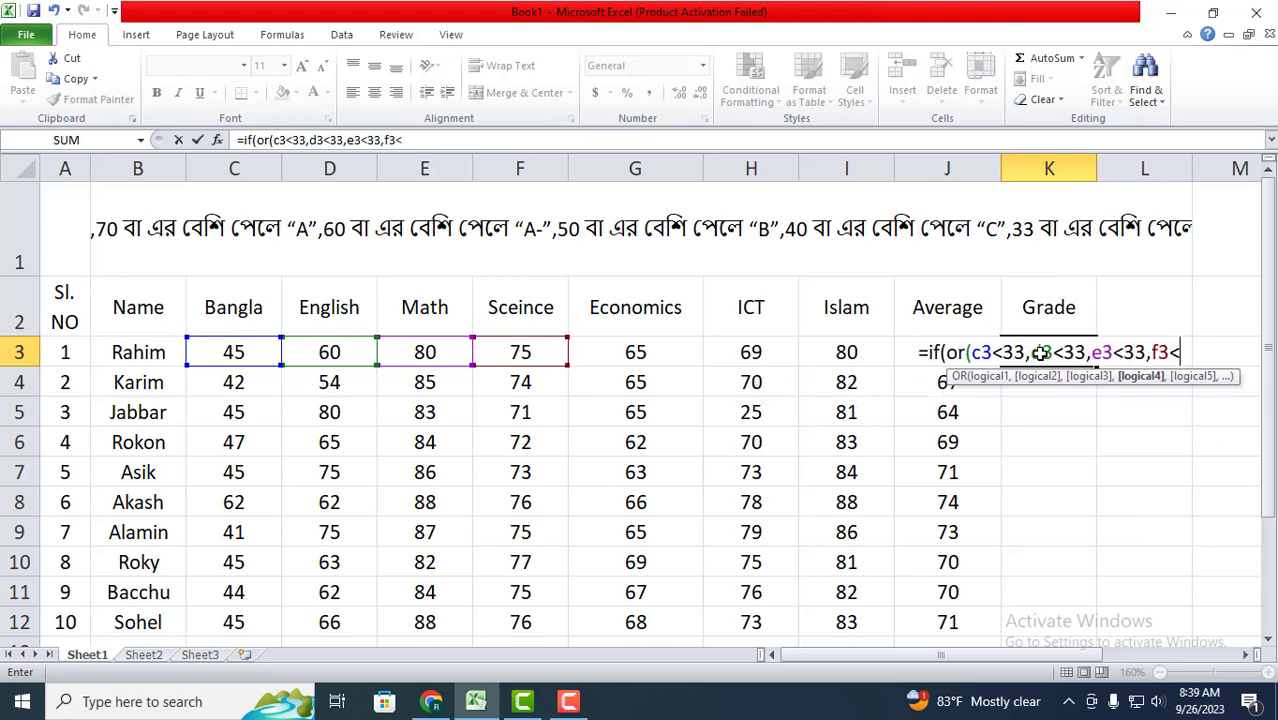
pyautogui.write('33,g3<33,h3<33,i3<33')
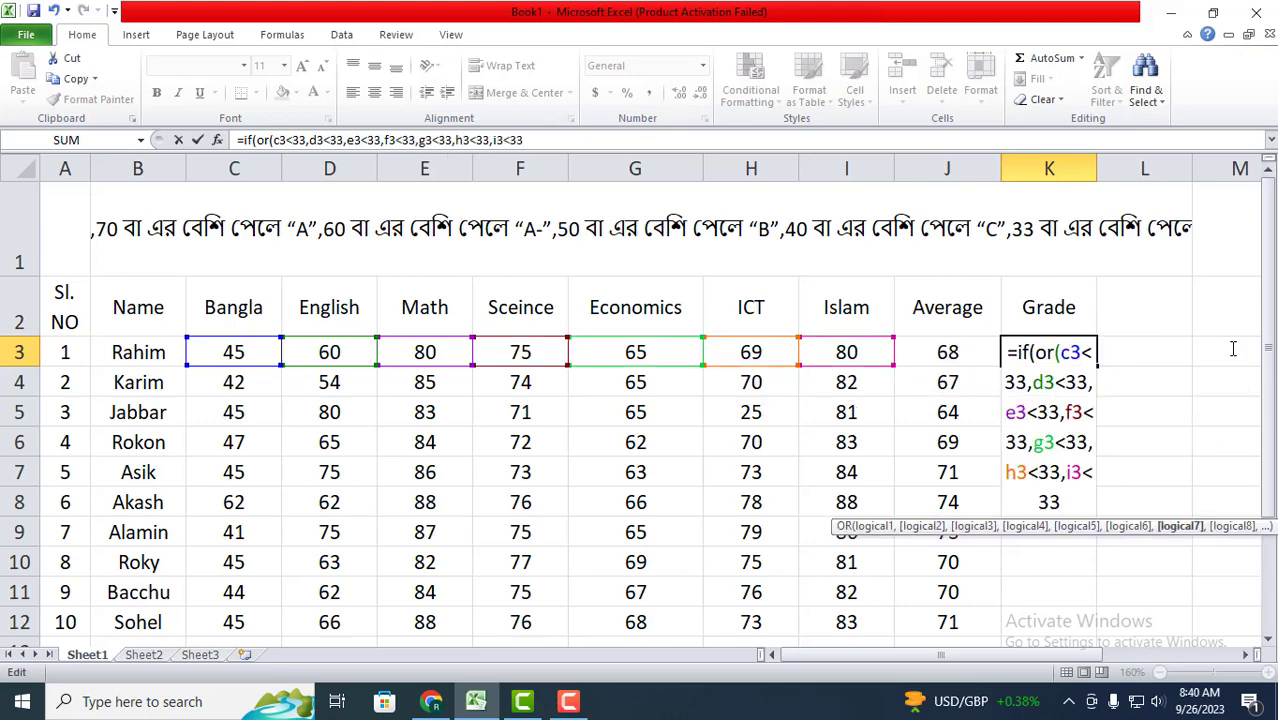
# - Close the OR test in K3's grade formula and return "fail" when any subject condition is true
pyautogui.write(',')
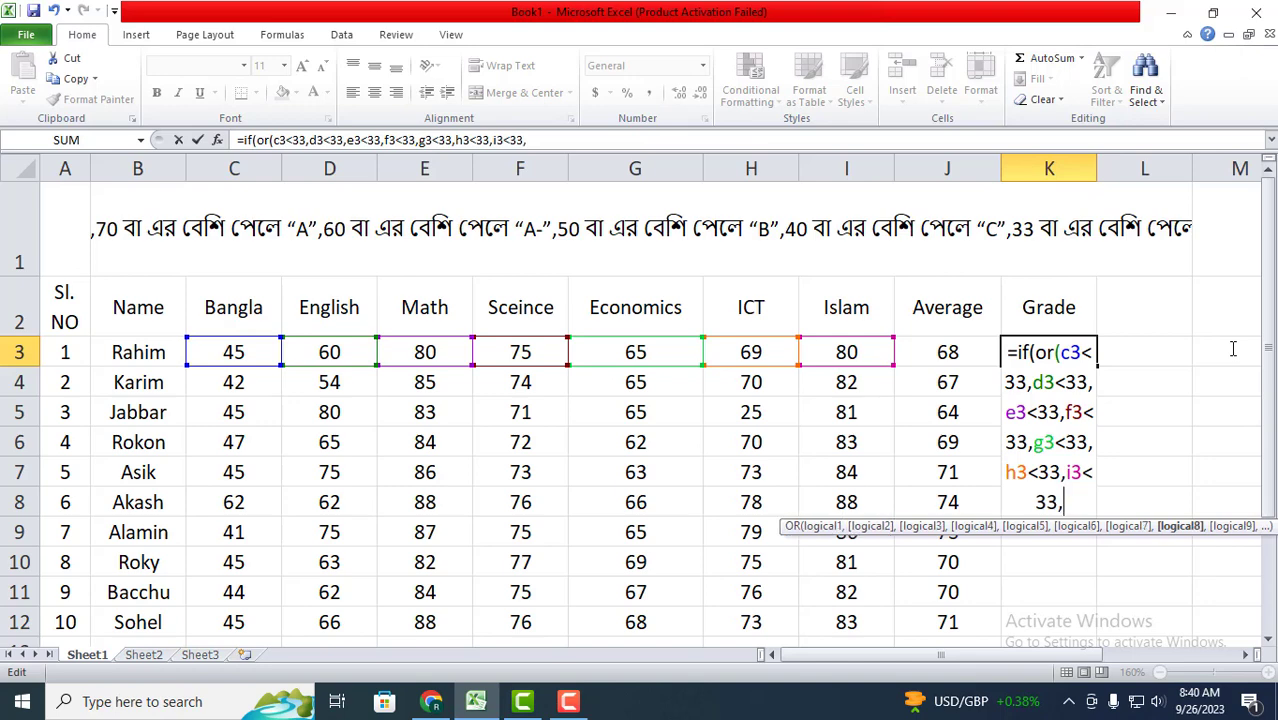
pyautogui.press('BackSpace')
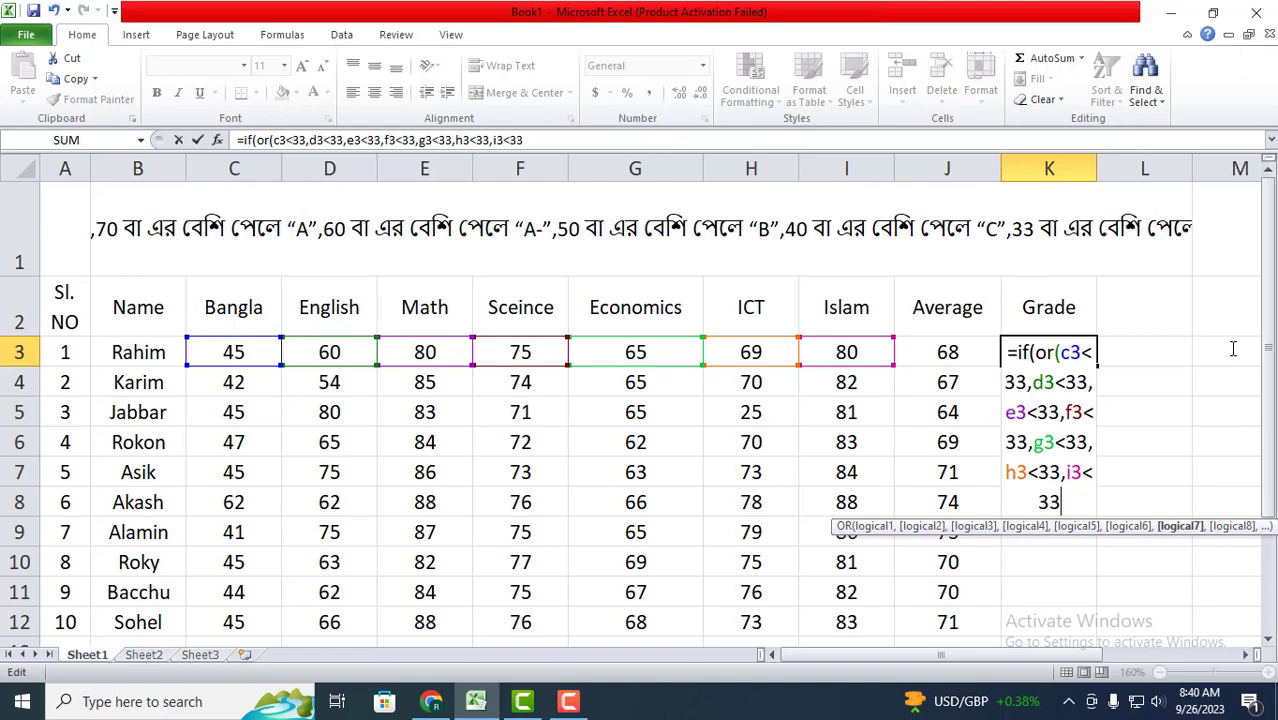
pyautogui.write('),')
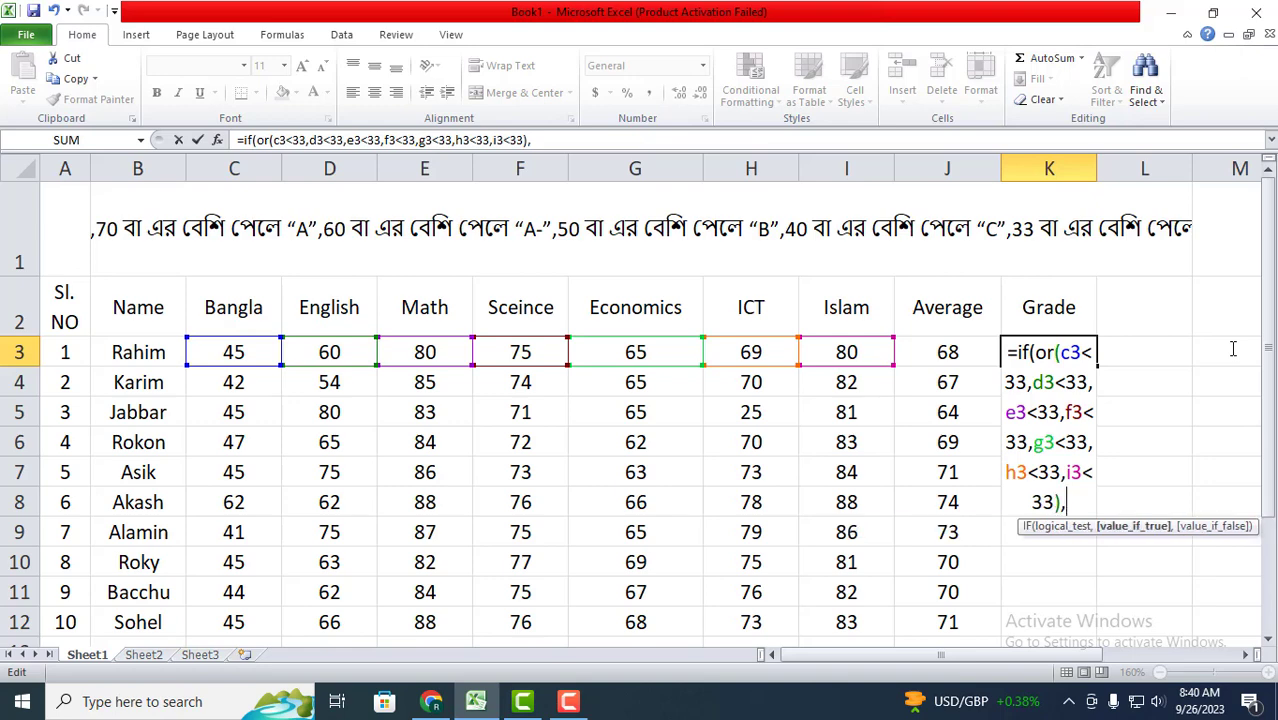
pyautogui.write('"fa')
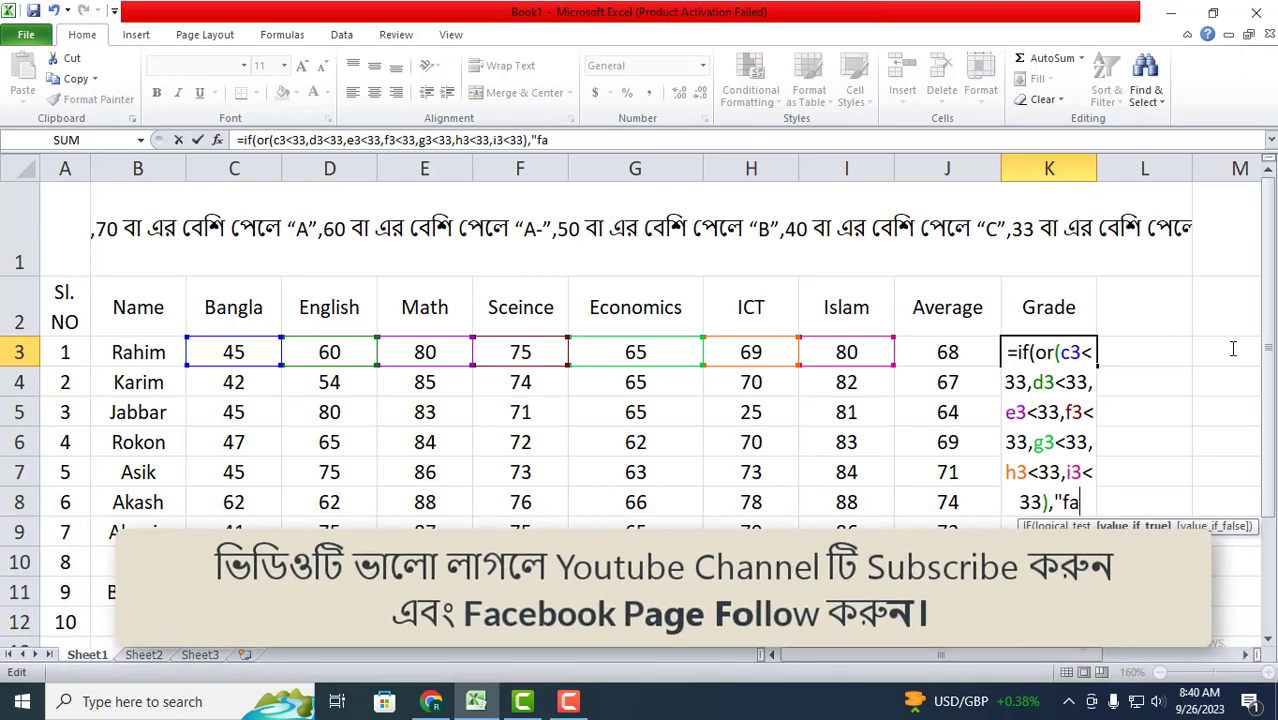
pyautogui.write('il"')
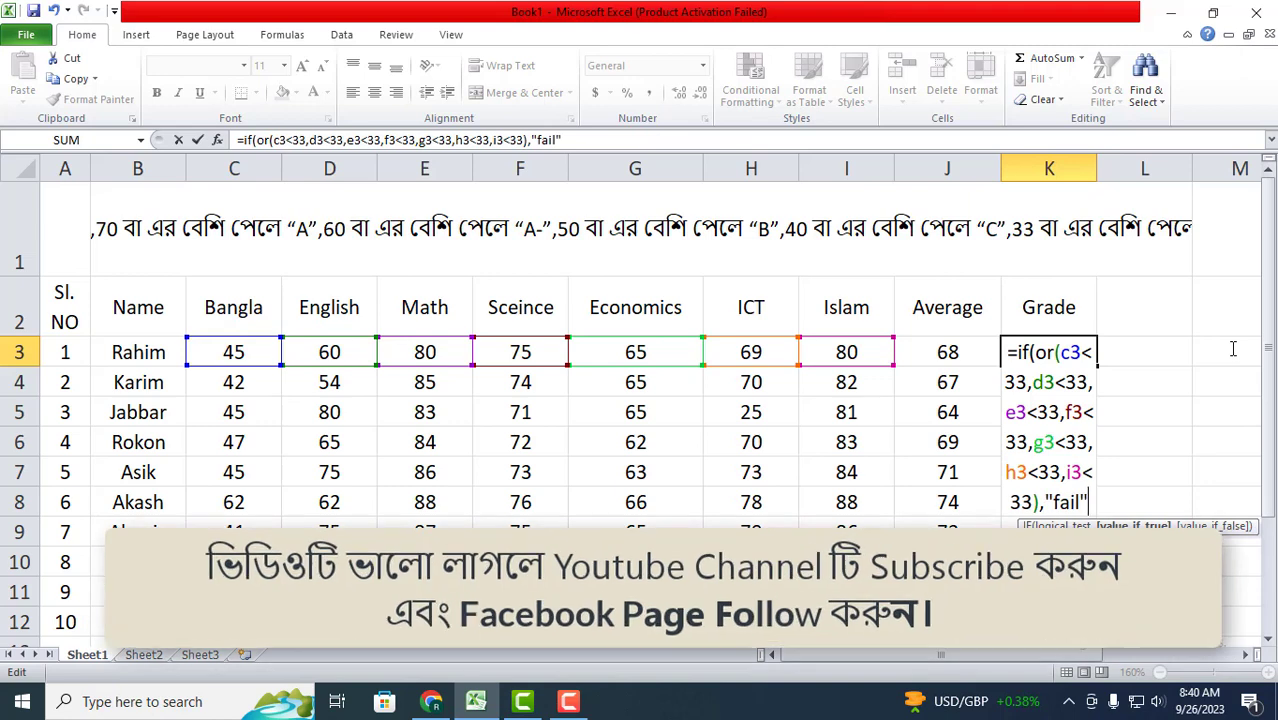
pyautogui.write(',')
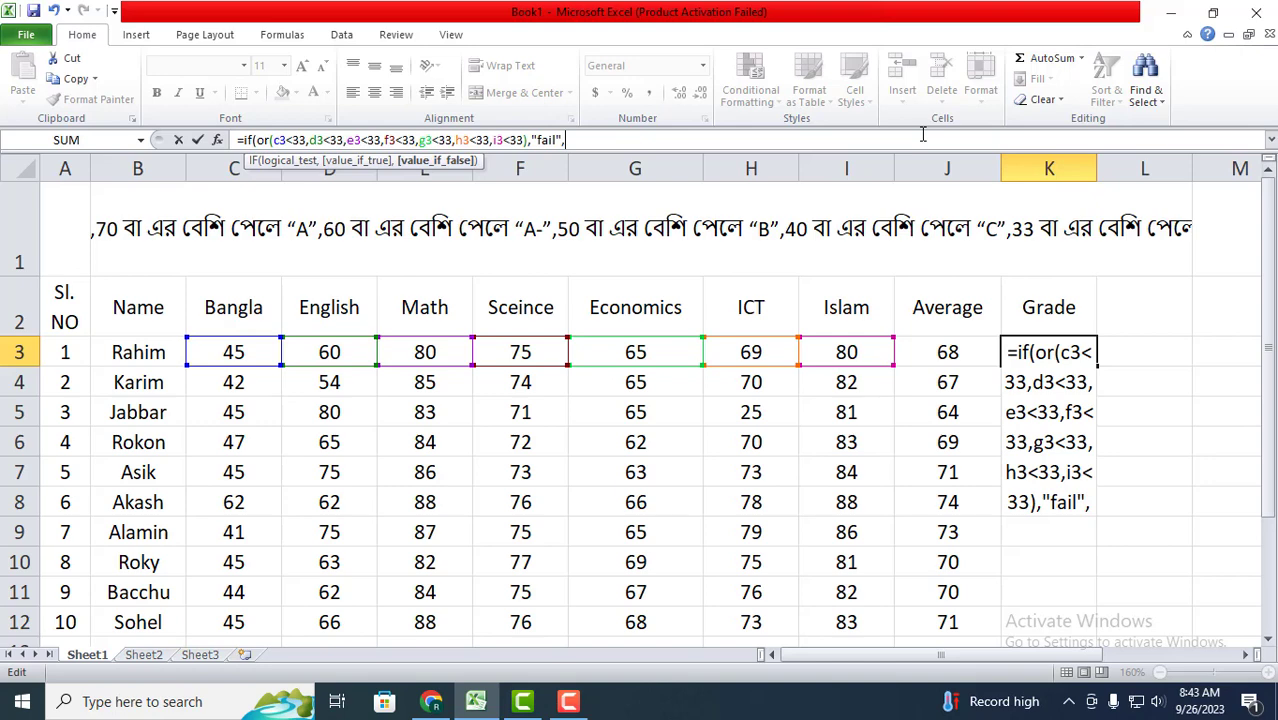
# - Nest an IF in the K3 formula that returns "A+" when j3>=80
pyautogui.write('if(')
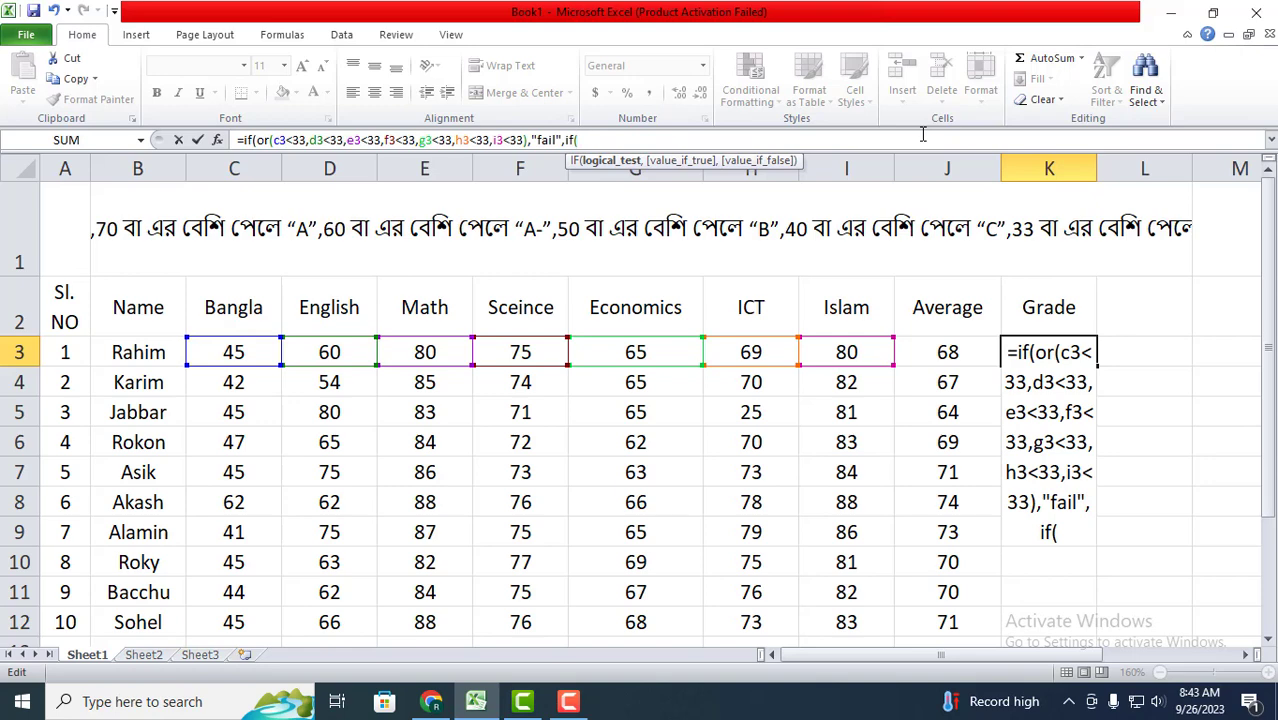
pyautogui.write('j3>')
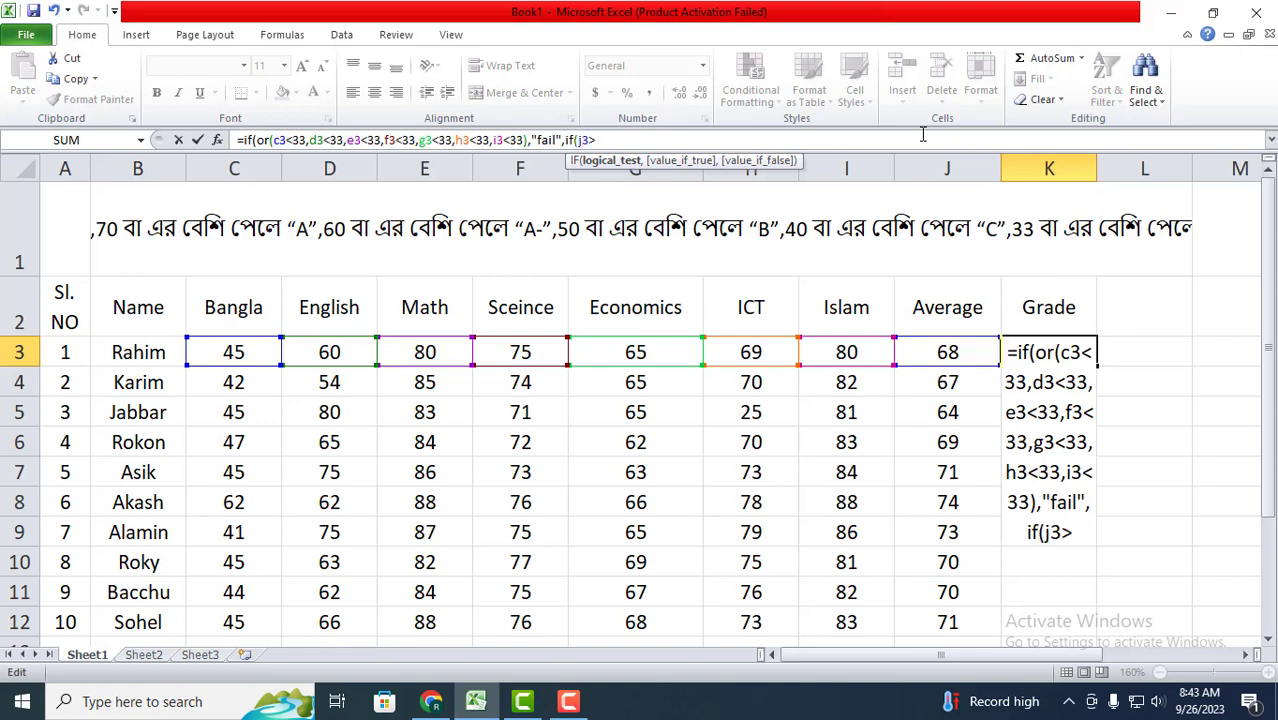
pyautogui.write('=8')
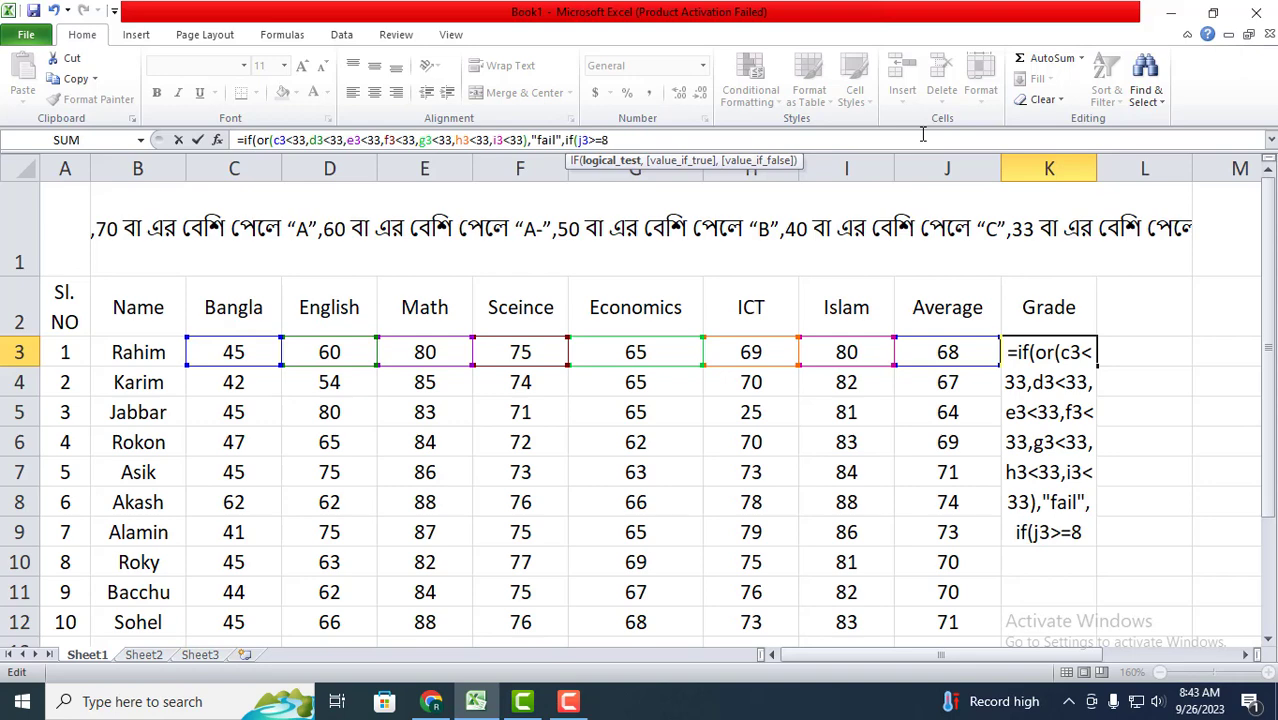
pyautogui.write('0')
pyautogui.write(',"')
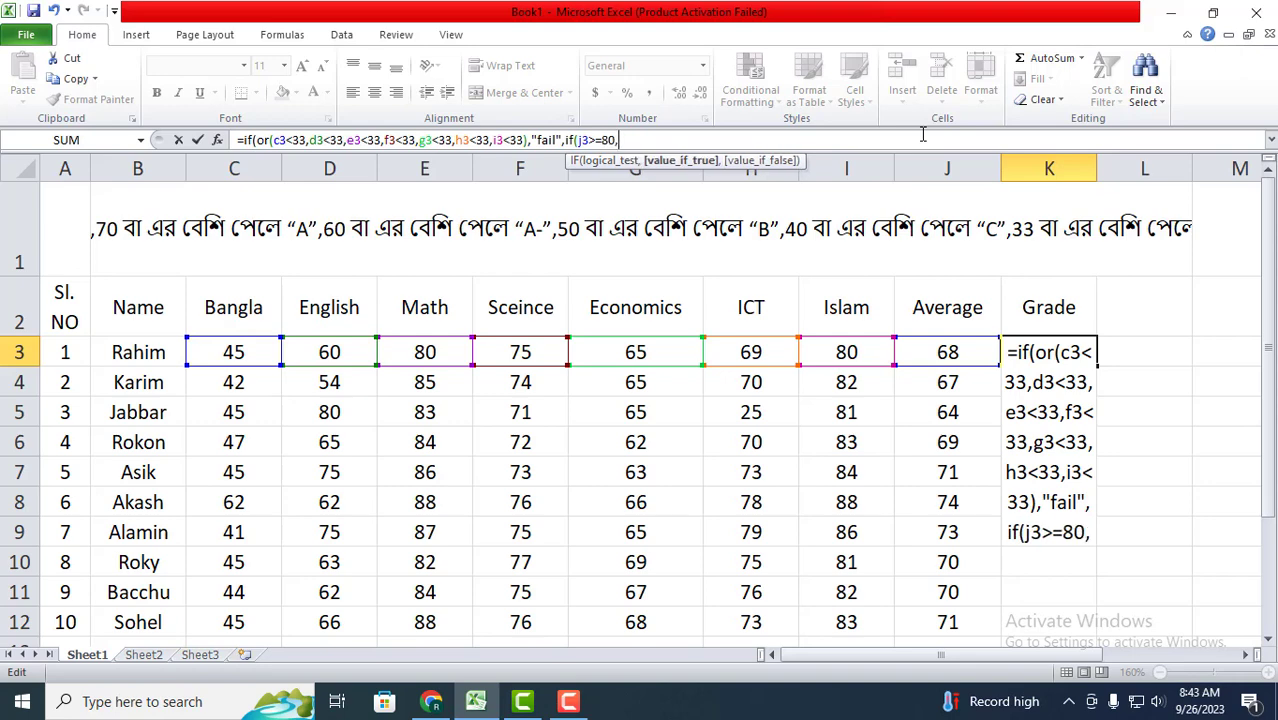
pyautogui.write('A+",')
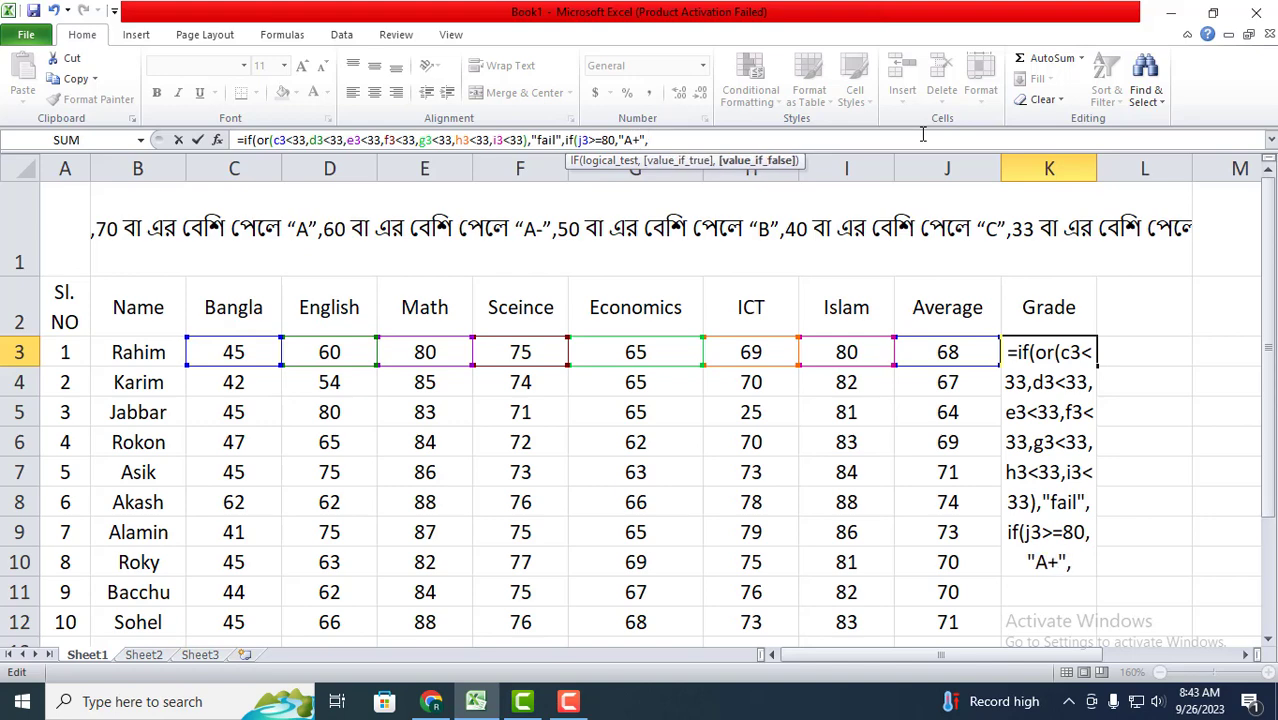
# - Nest another IF in the K3 formula that returns "A" when j3>=70
pyautogui.write('if(')
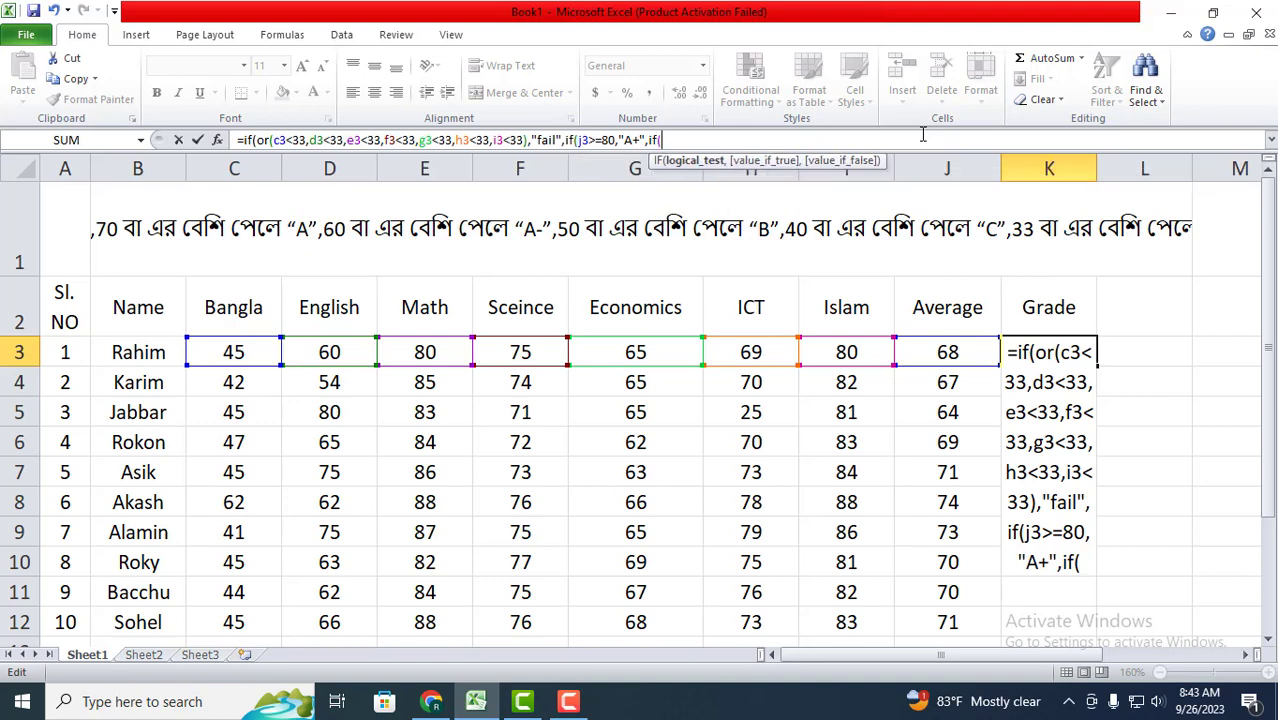
pyautogui.write('j3')
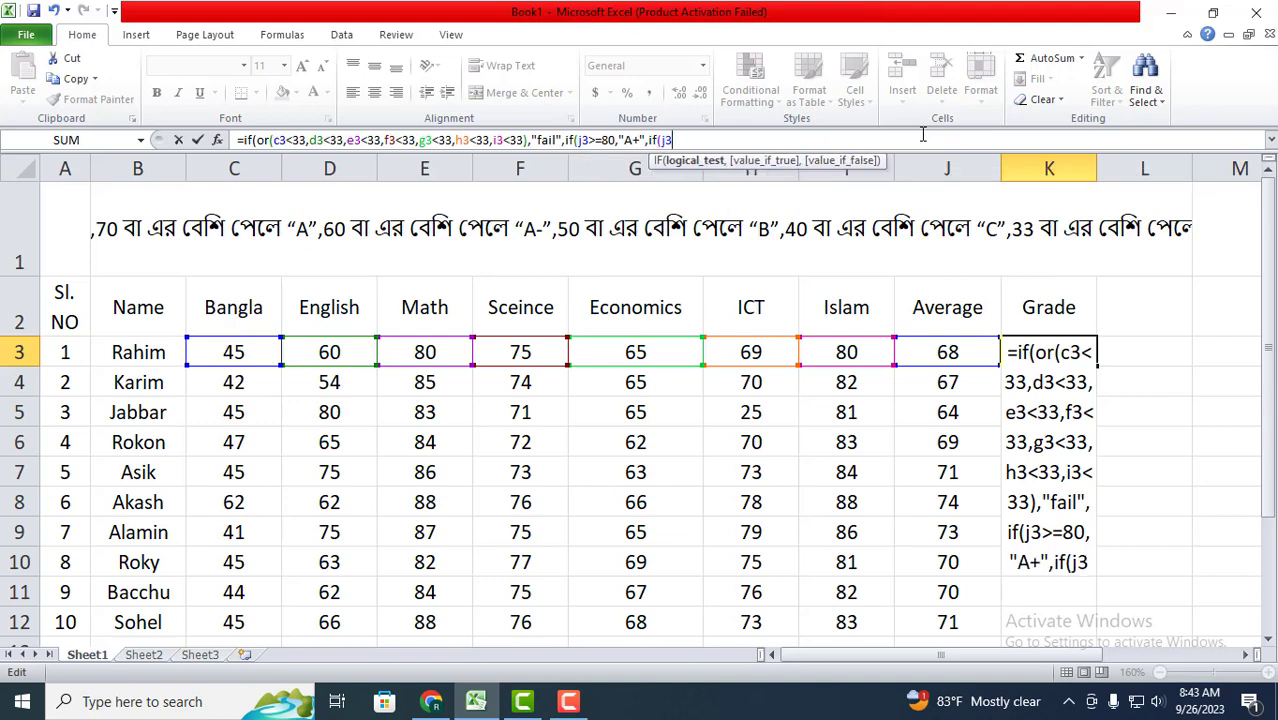
pyautogui.write('>=')
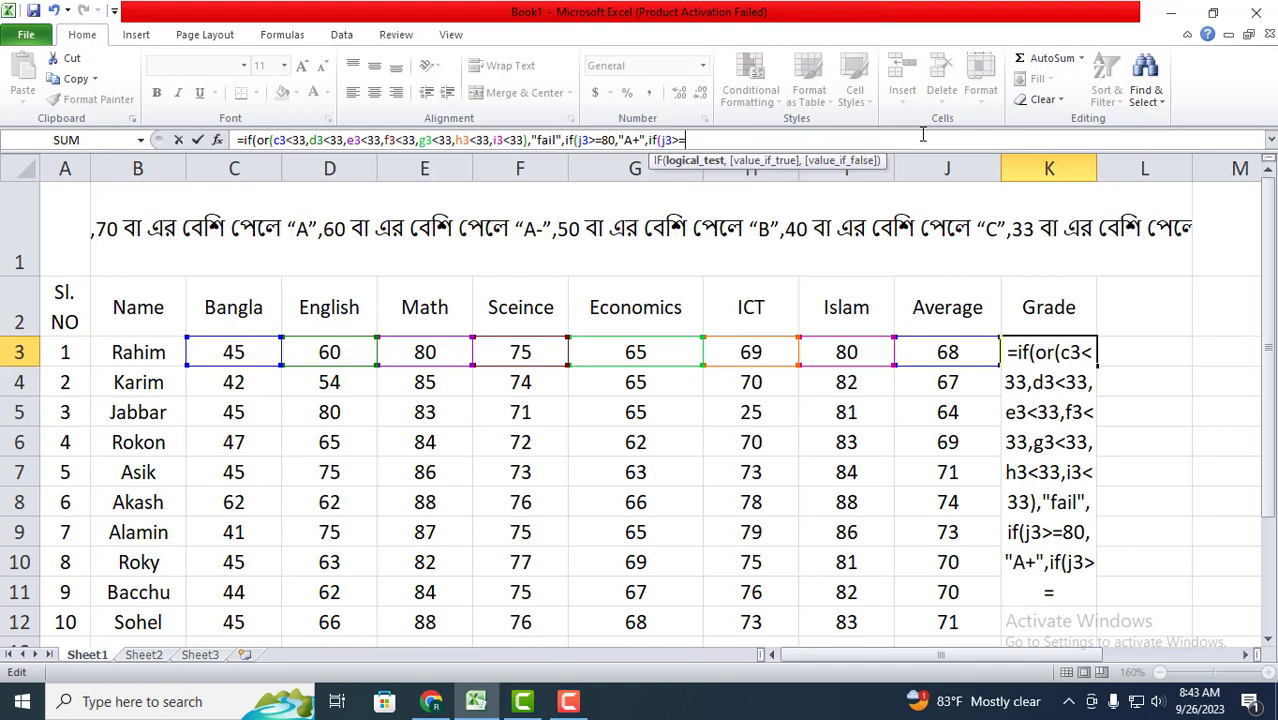
pyautogui.write('70,"')
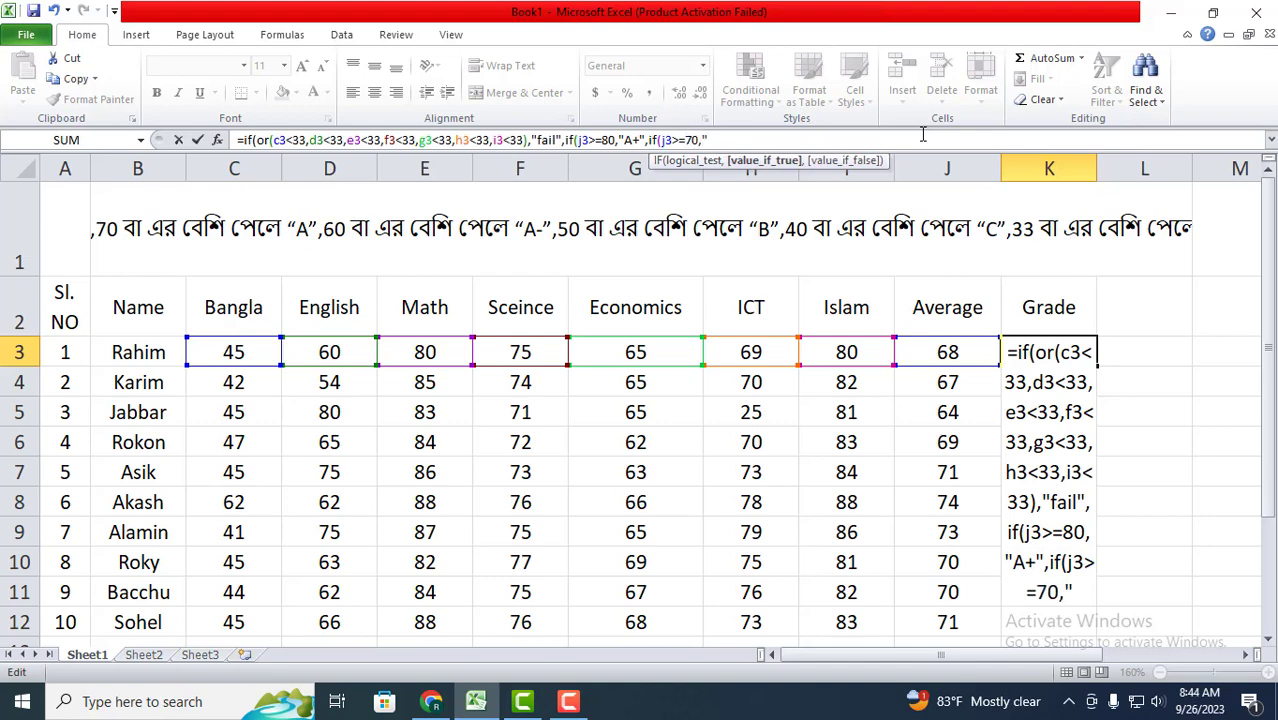
pyautogui.write('A"')
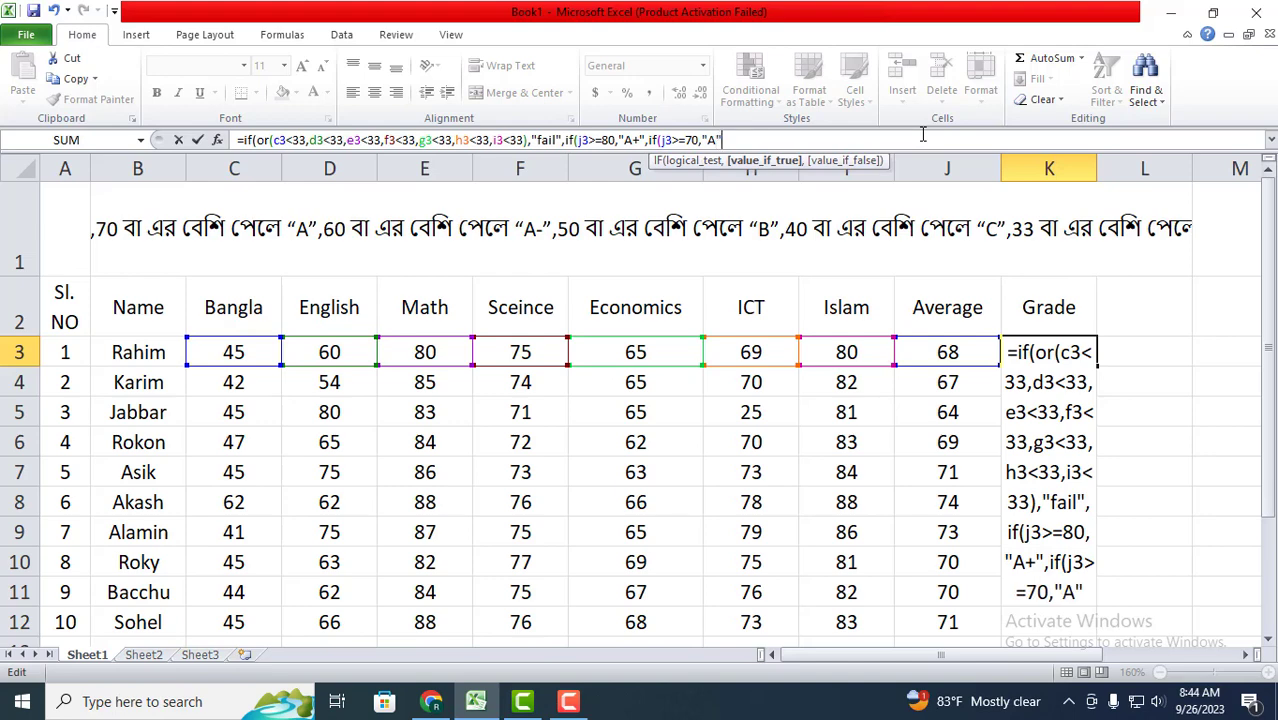
pyautogui.write(',')
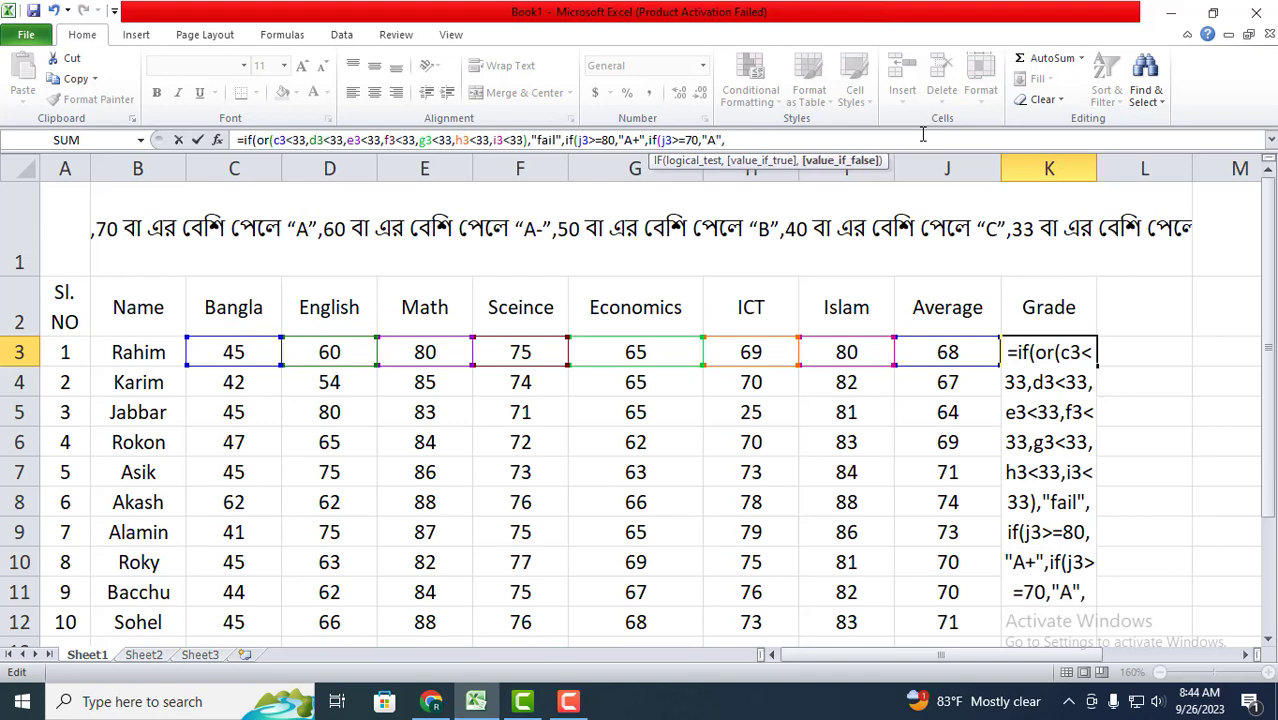
# - Nest a further IF in the K3 formula that returns "A-" when j3>=60
pyautogui.write('if')
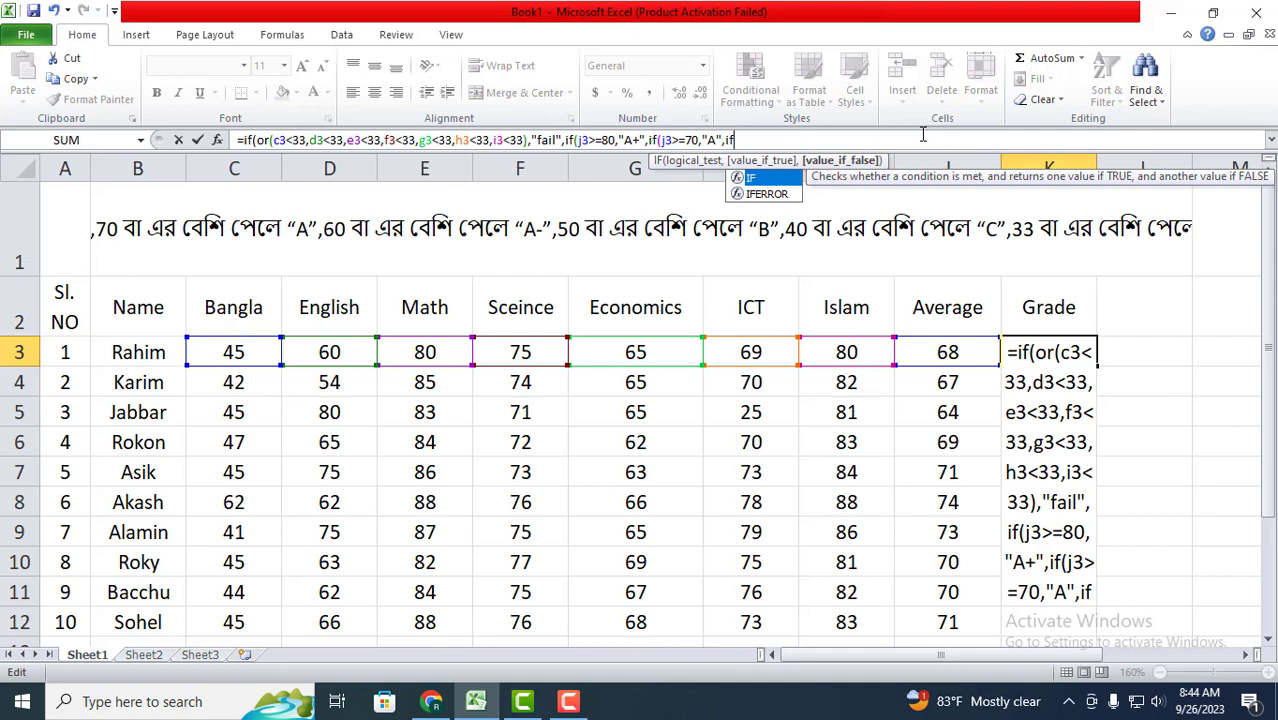
pyautogui.write('(')
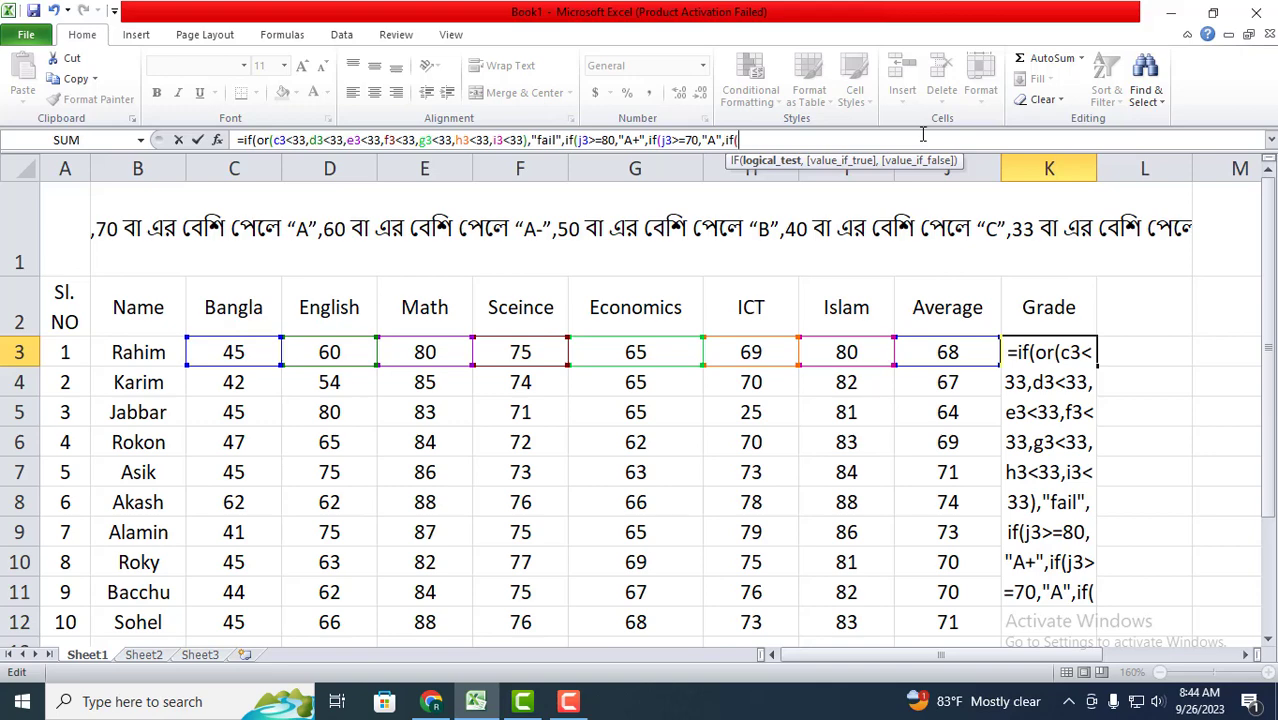
pyautogui.write('j3>=60')
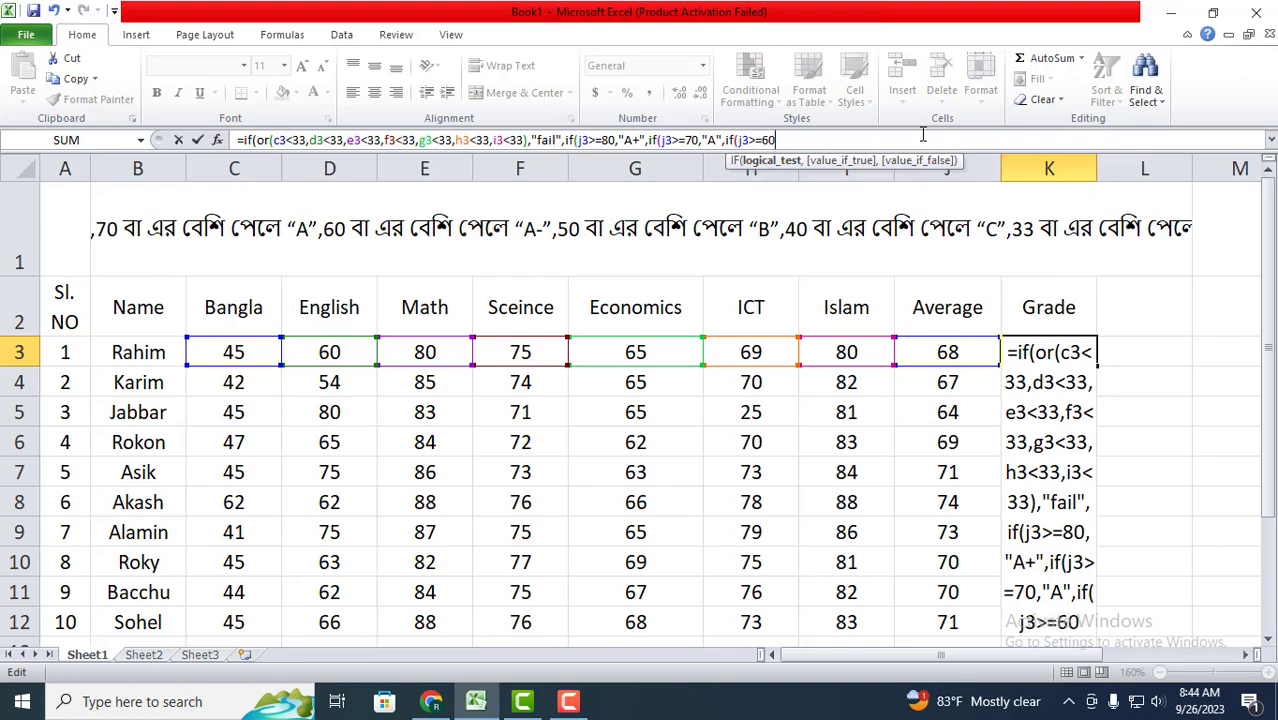
pyautogui.write(',"')
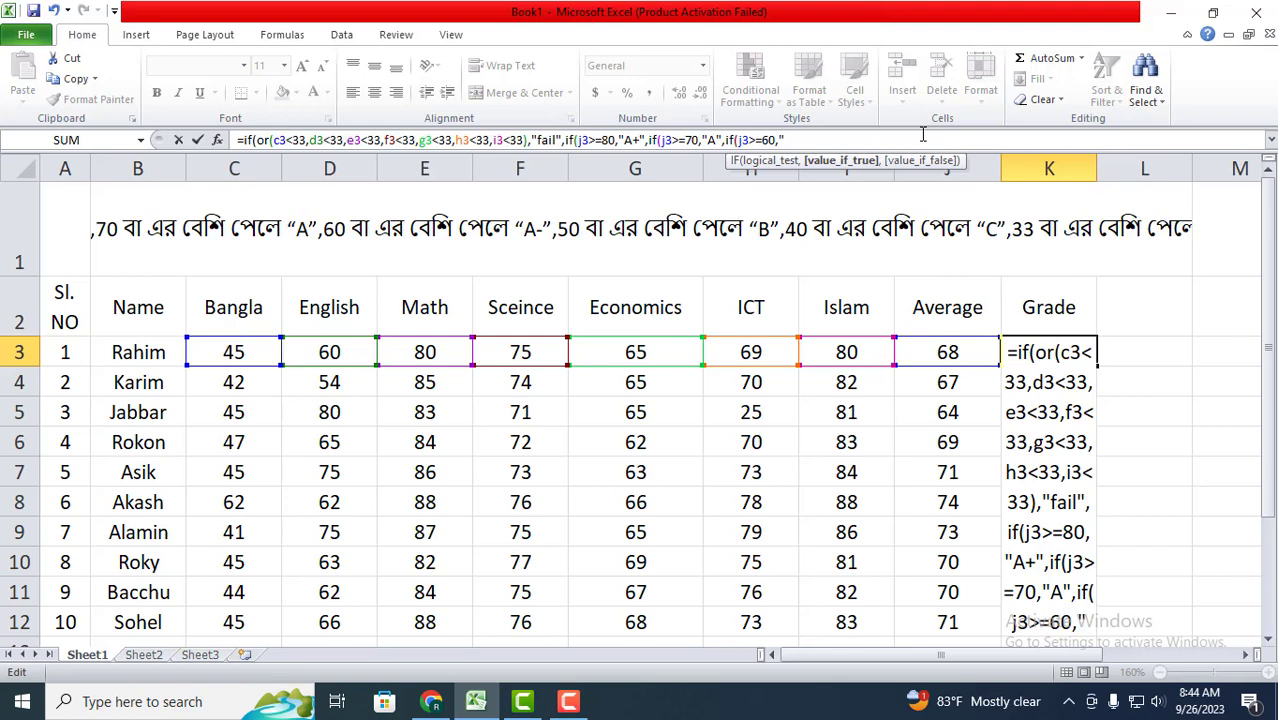
pyautogui.write('A-')
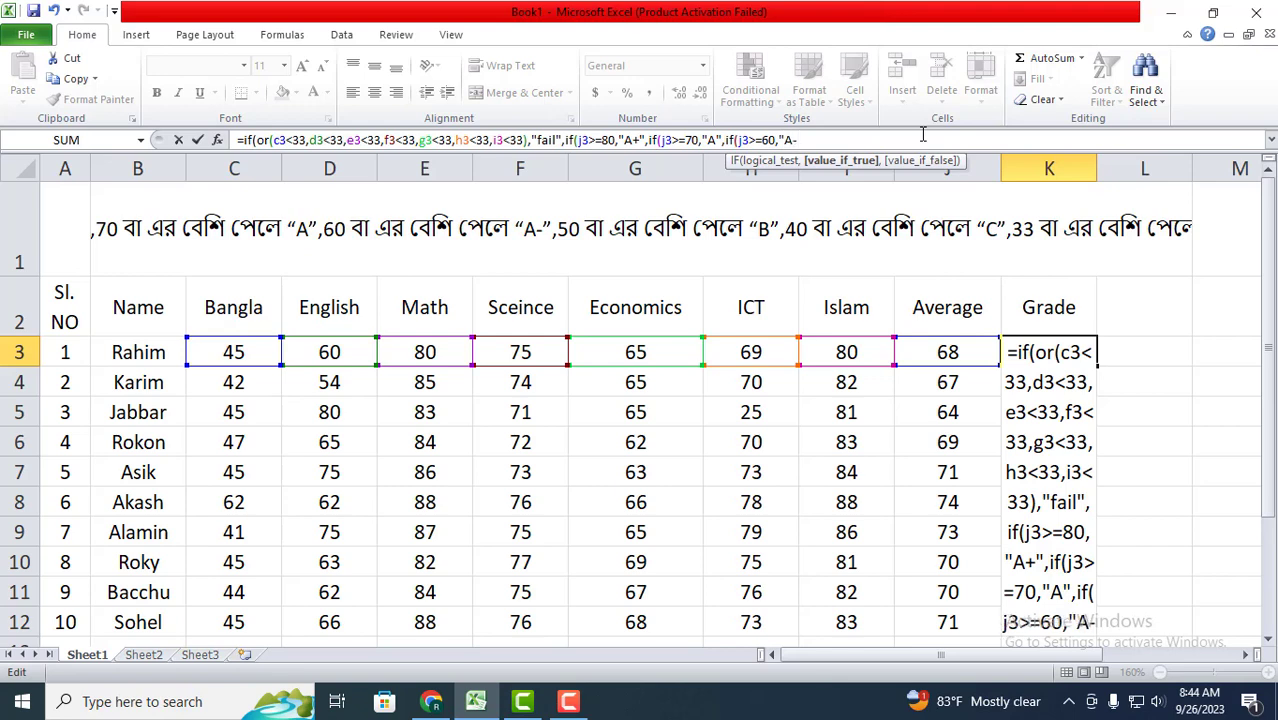
pyautogui.write('"')
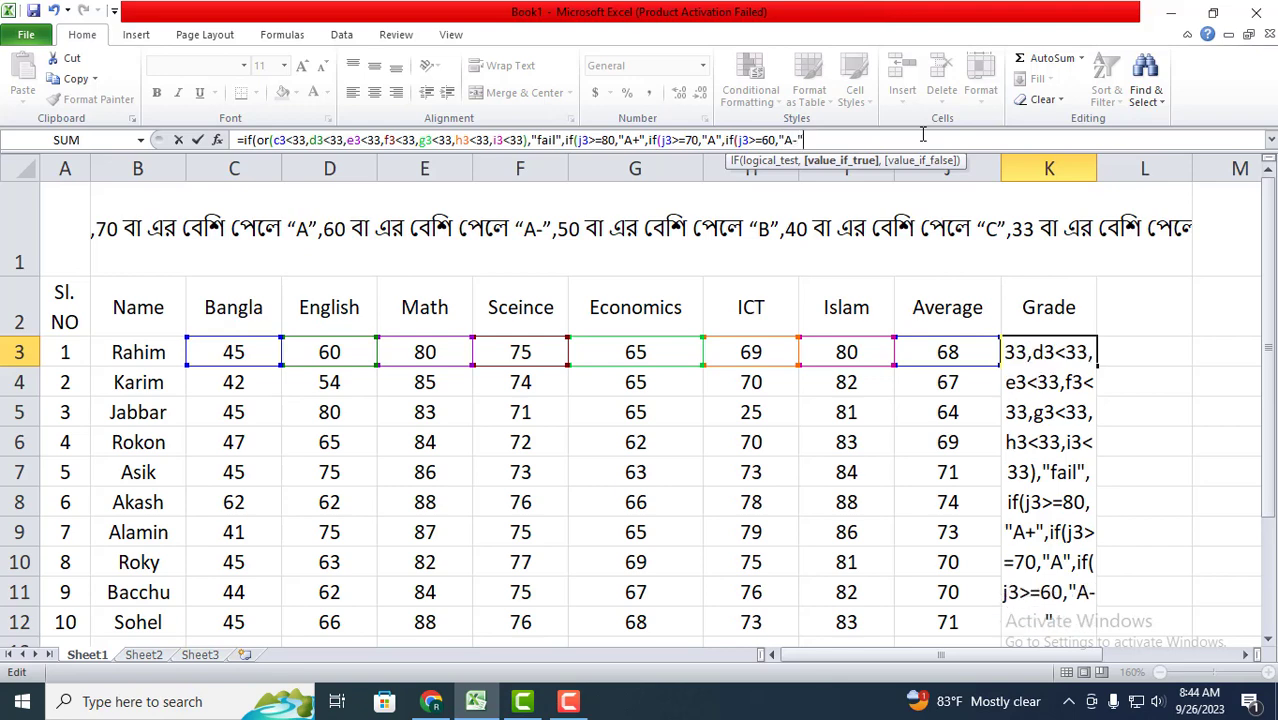
# - Extend the K3 formula with a nested IF that returns "B" when j3>=50
pyautogui.write(',if')
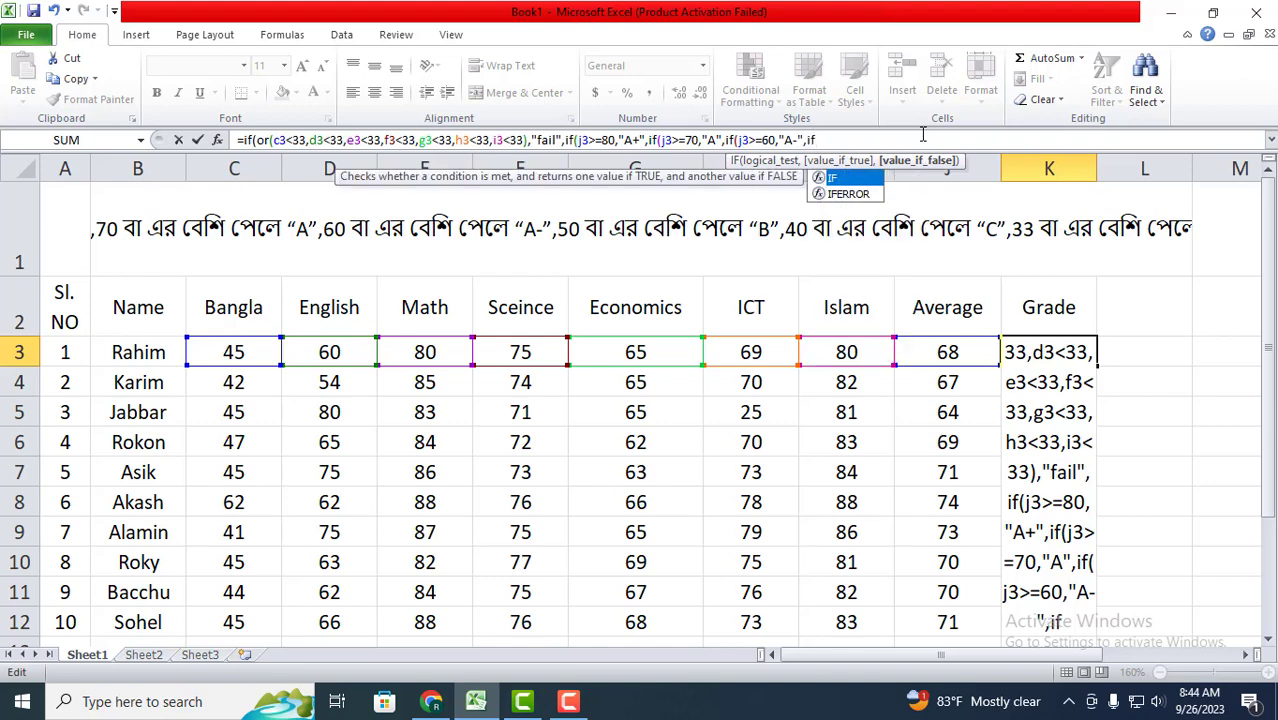
pyautogui.write('(j')
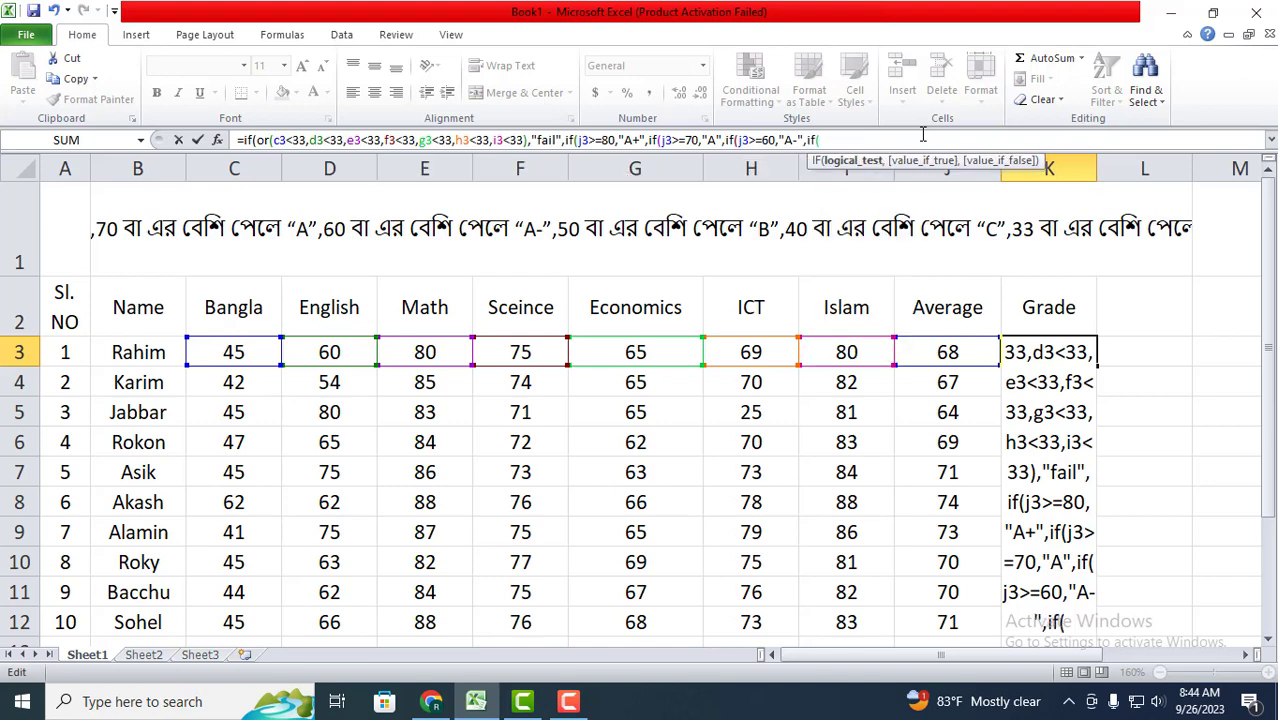
pyautogui.write('3>=')
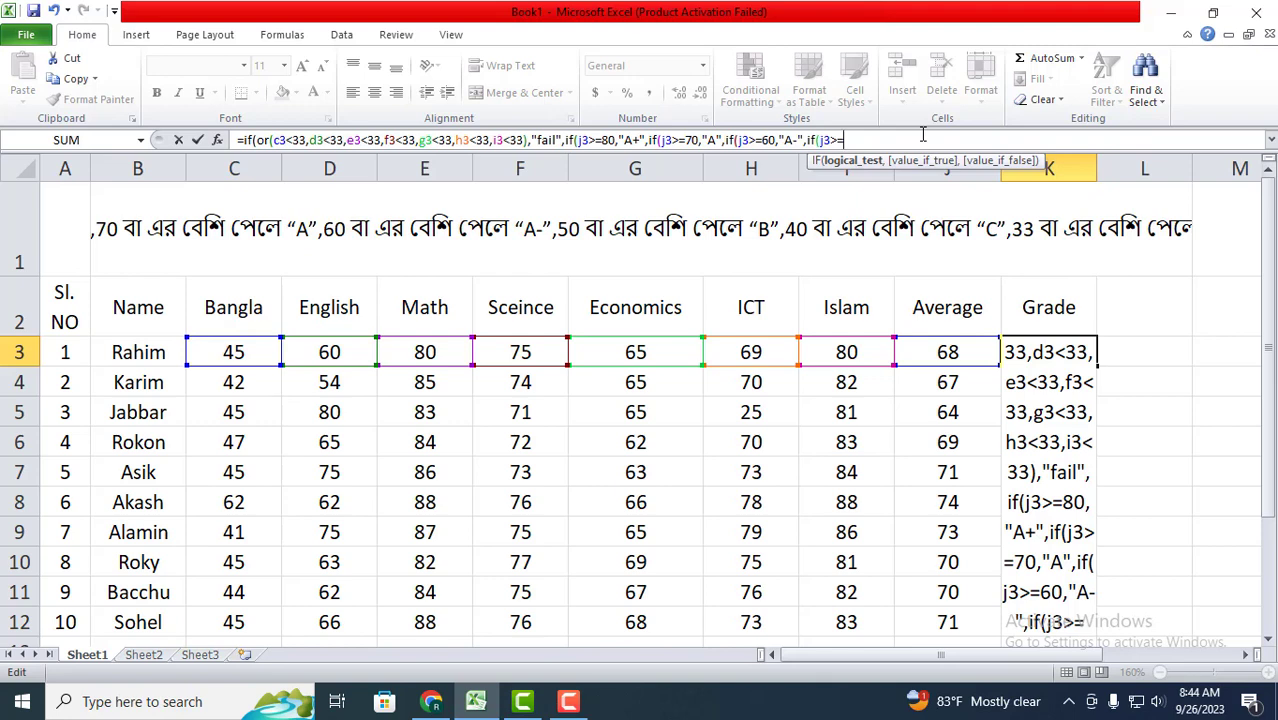
pyautogui.write('50')
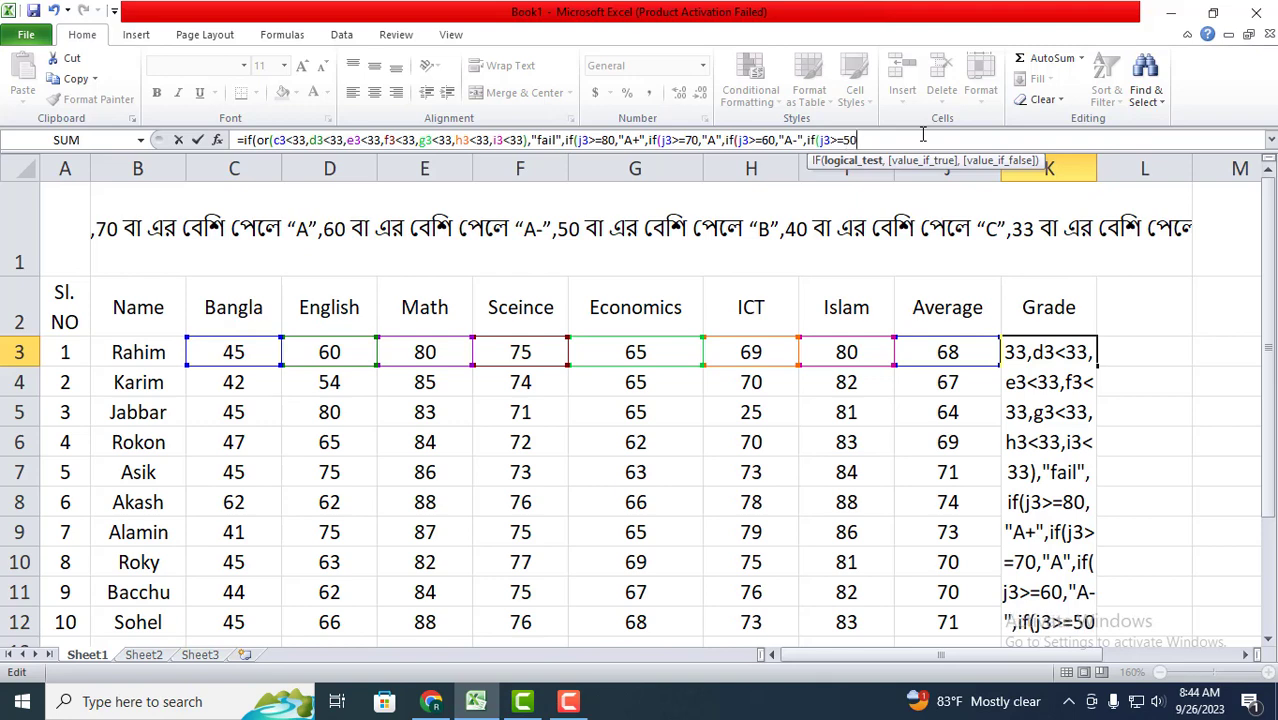
pyautogui.write(',"')
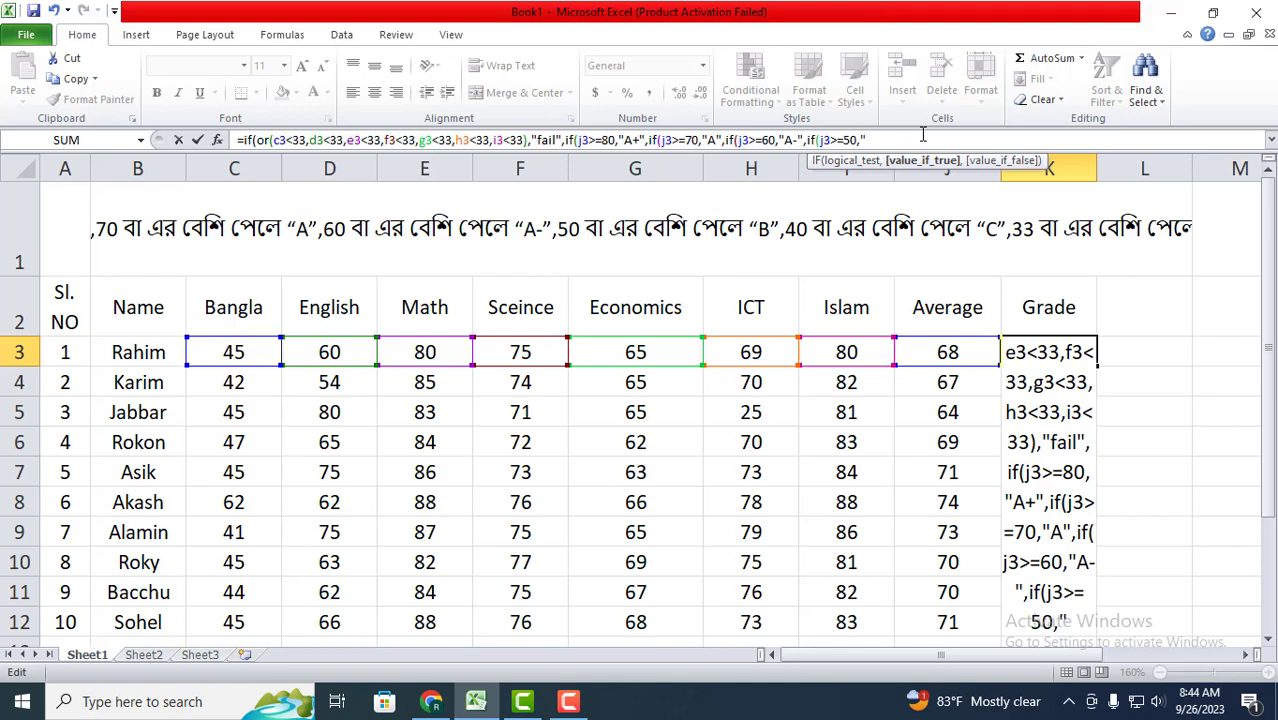
pyautogui.write('B')
pyautogui.write('",')
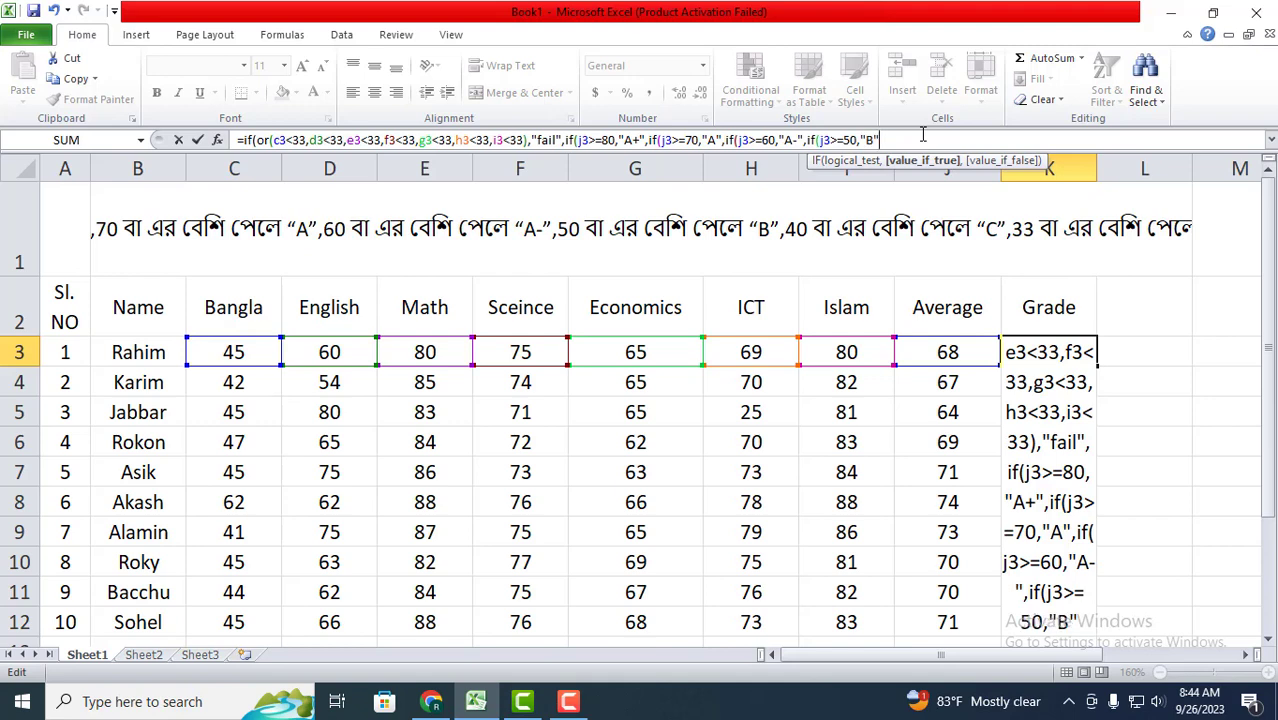
# - Nest an IF in the K3 formula that returns "C" when j3>=40
pyautogui.write('if')
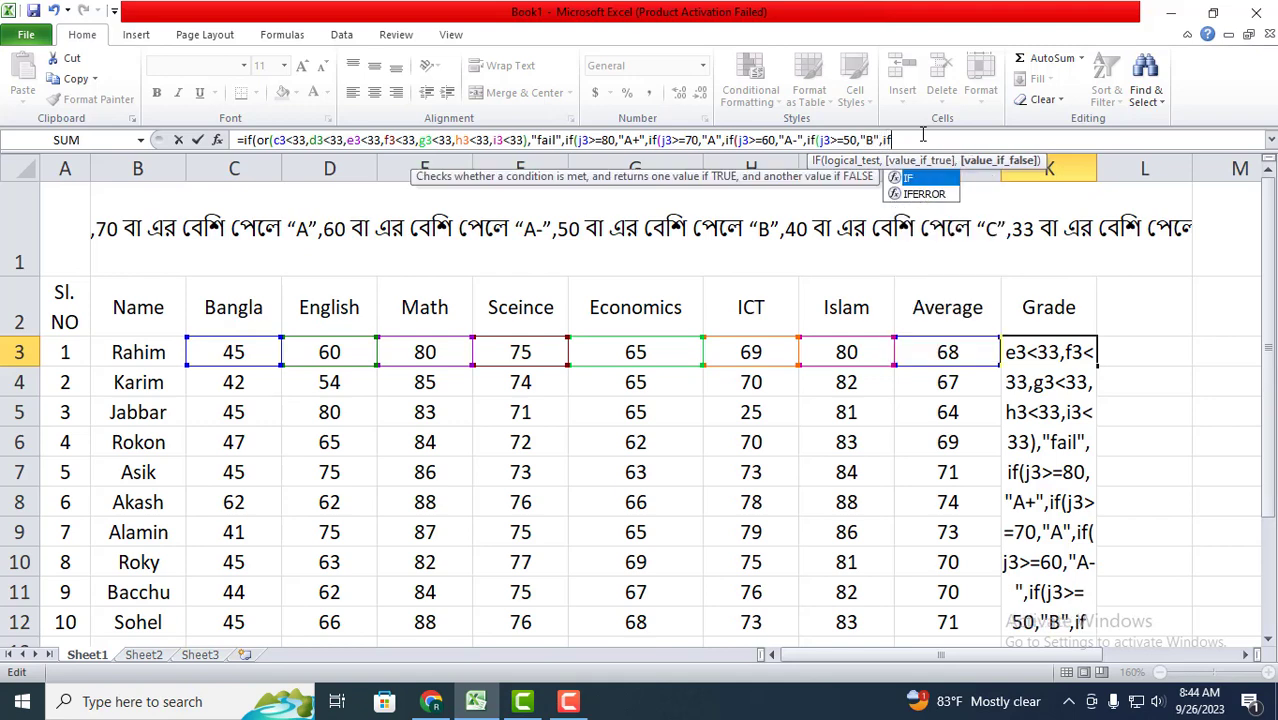
pyautogui.write('(j')
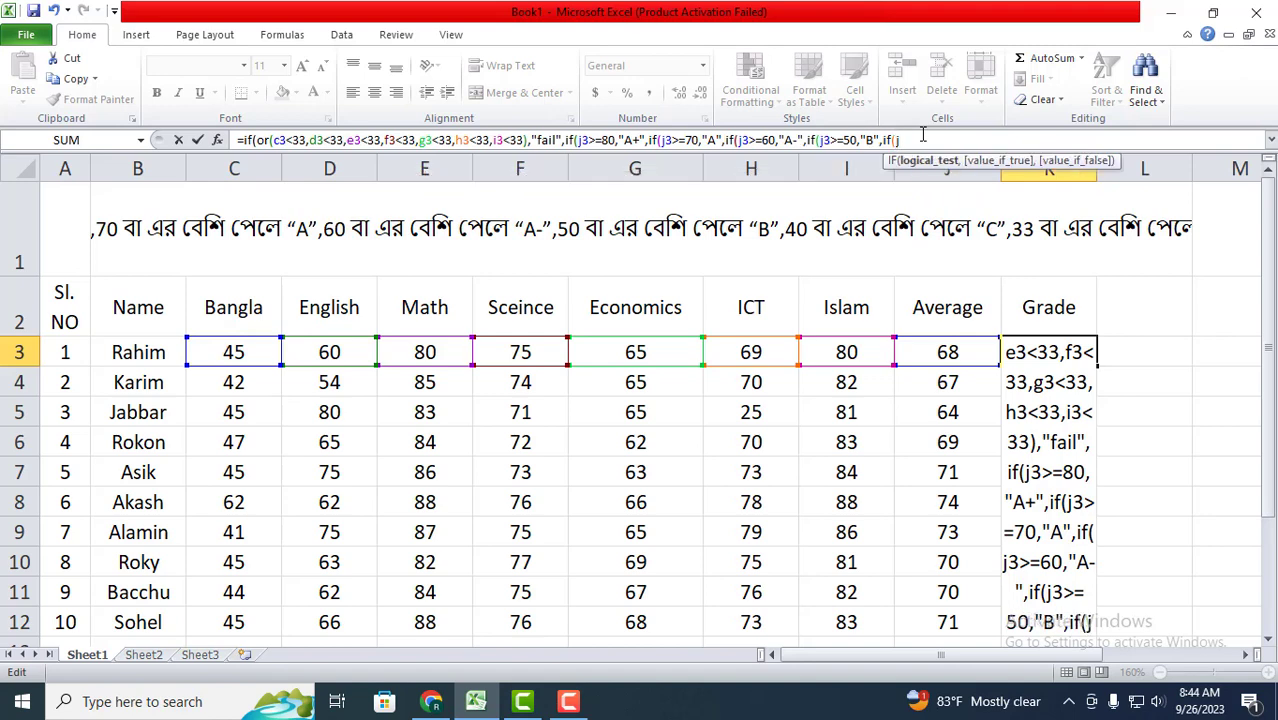
pyautogui.write('3')
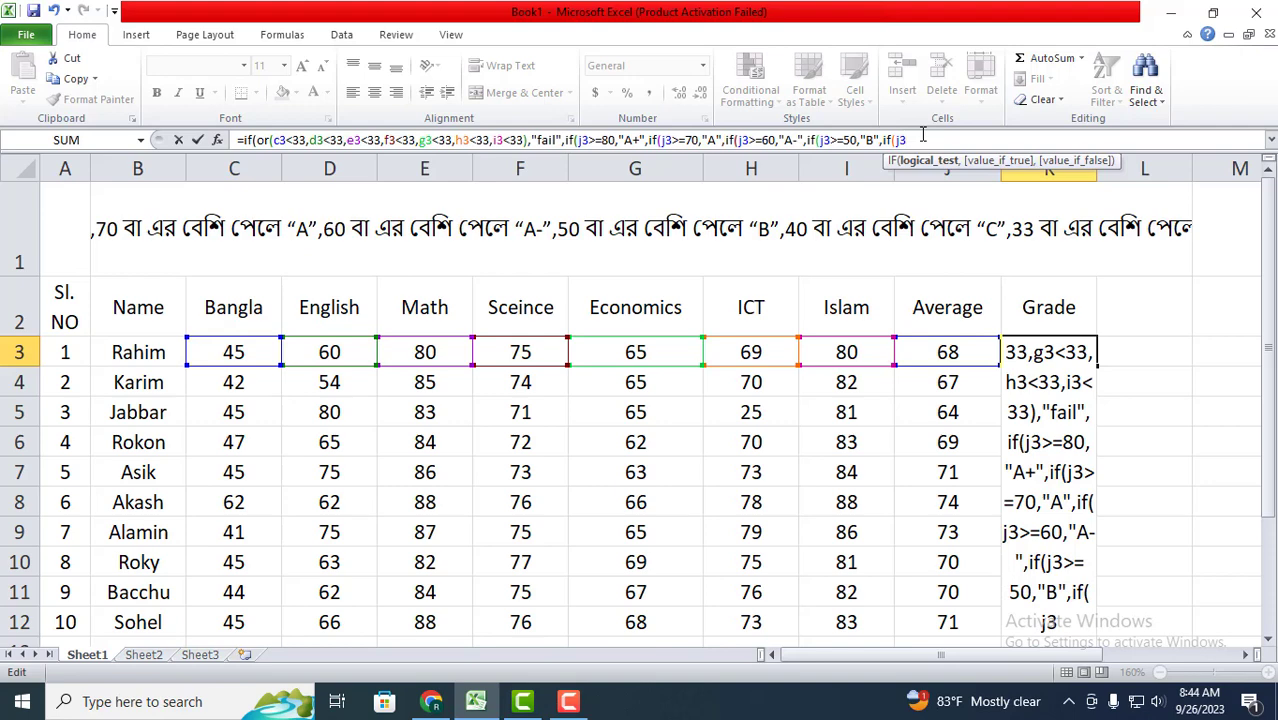
pyautogui.write('>=40')
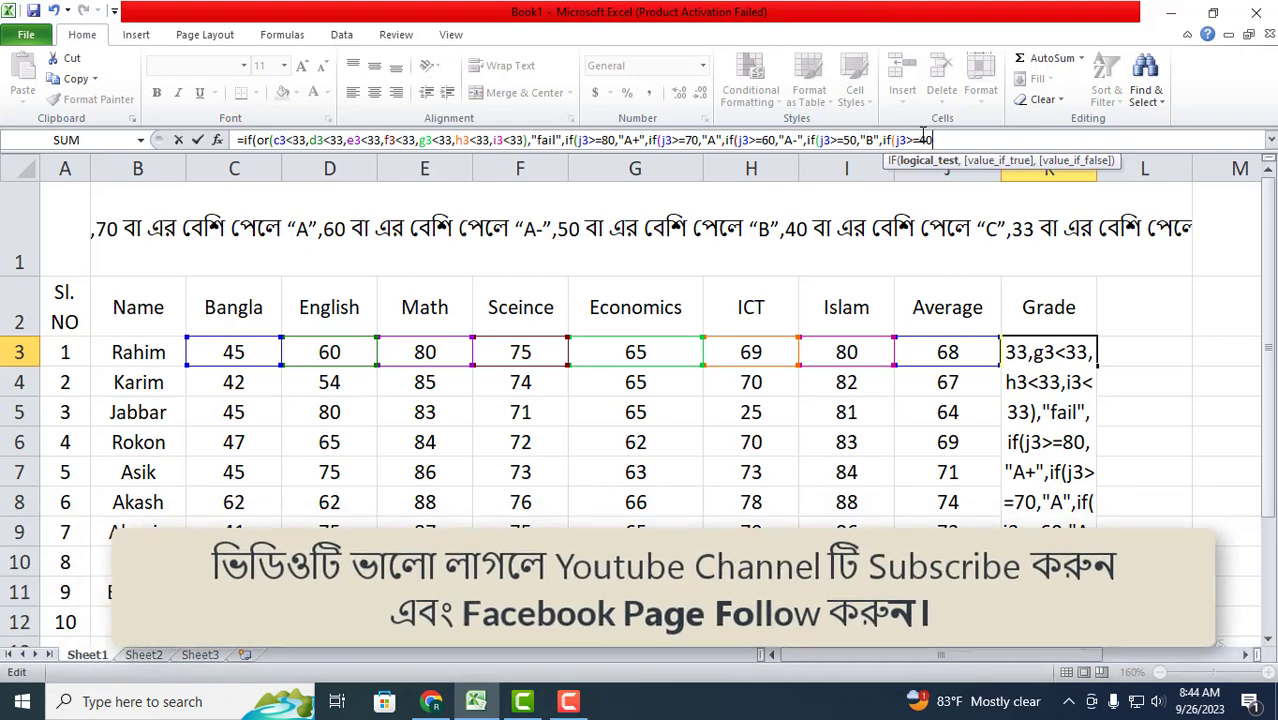
pyautogui.write(',"')
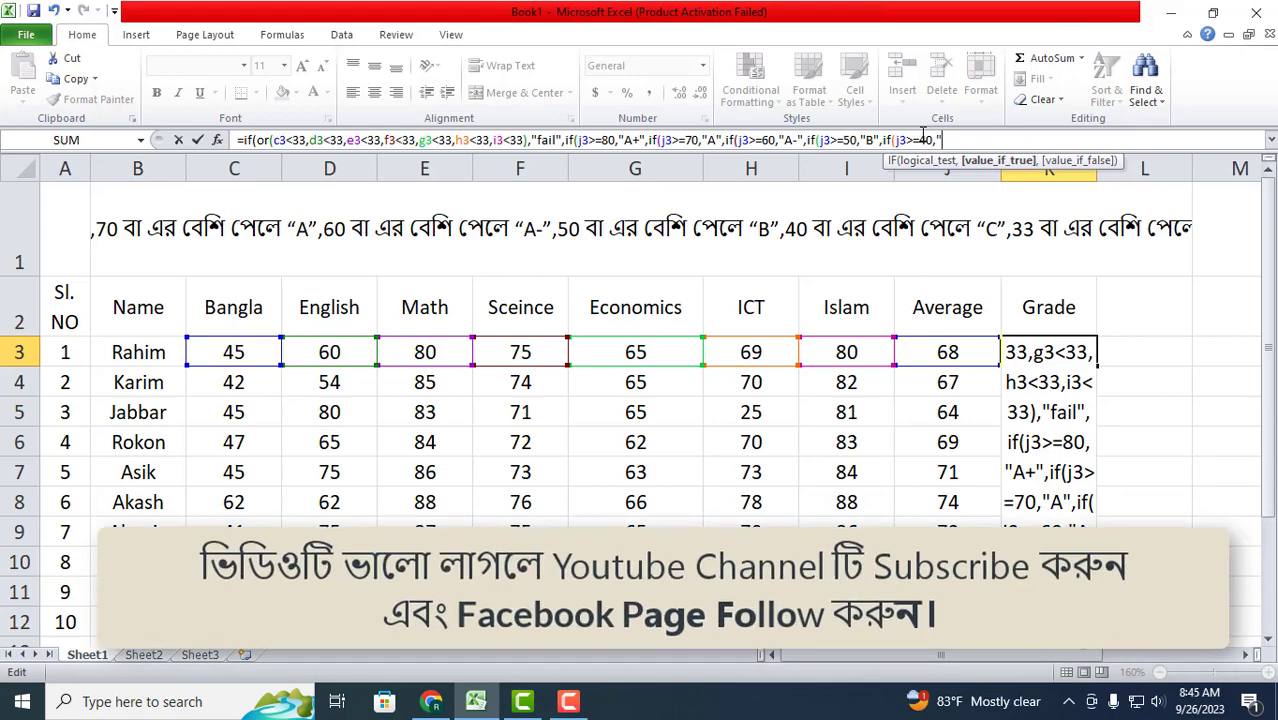
pyautogui.write('C')
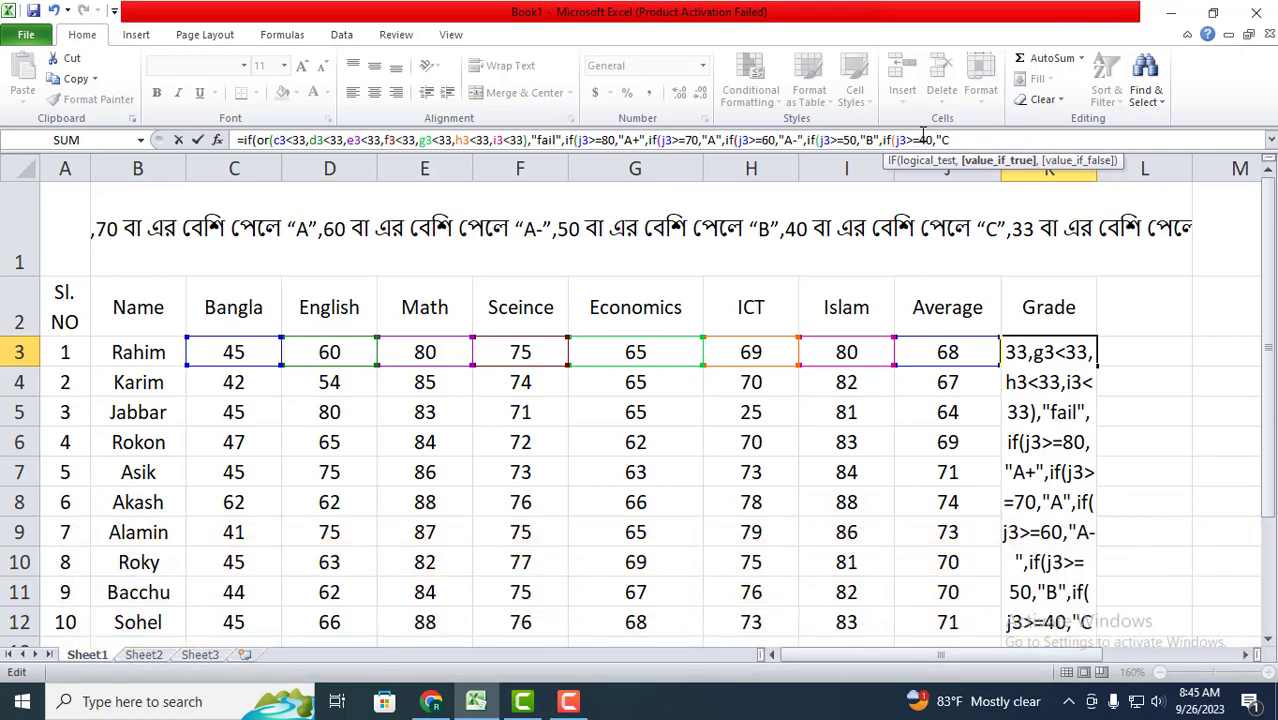
pyautogui.write('",')
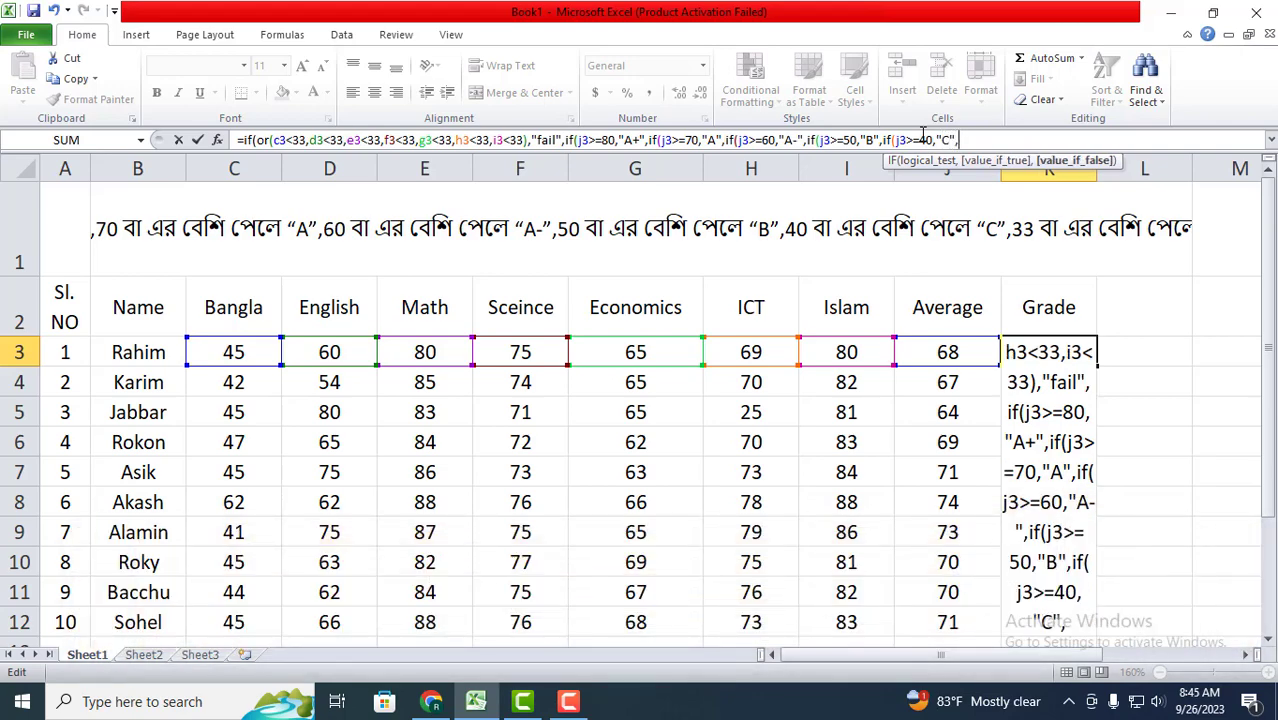
# - Add another nested IF to the K3 formula that returns "D" when j3>=33
pyautogui.write('if')
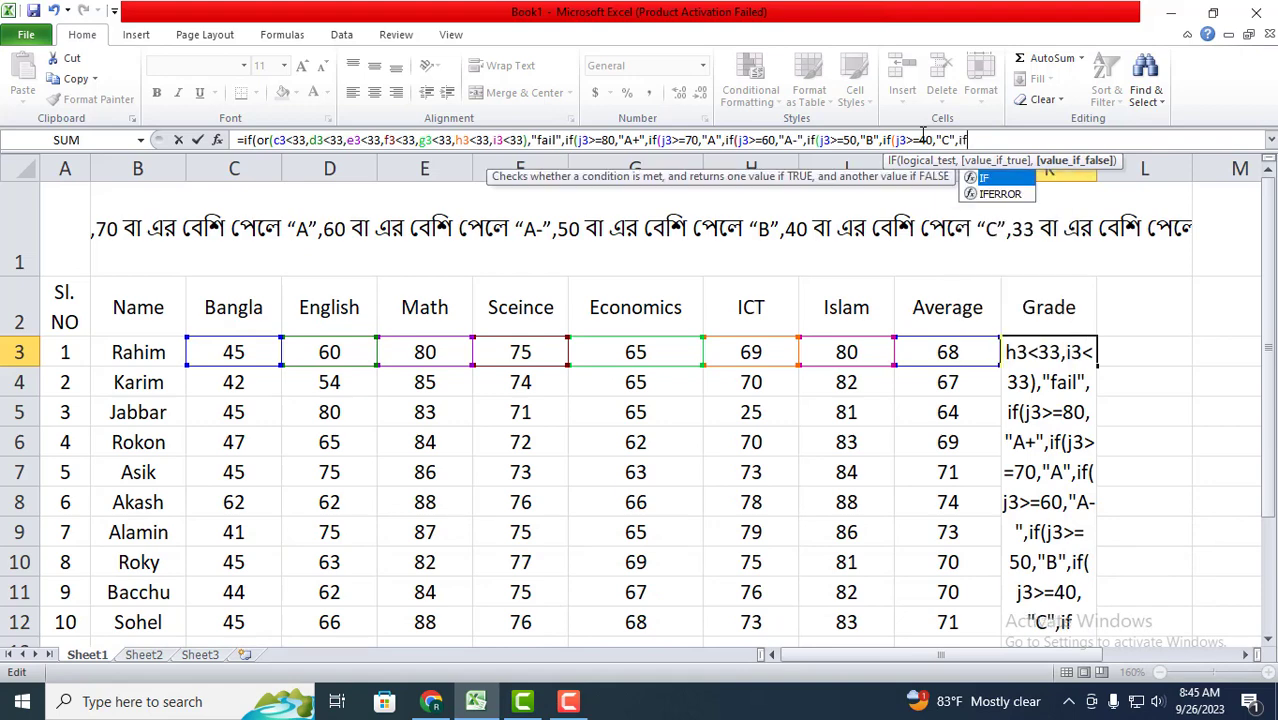
pyautogui.write('(')
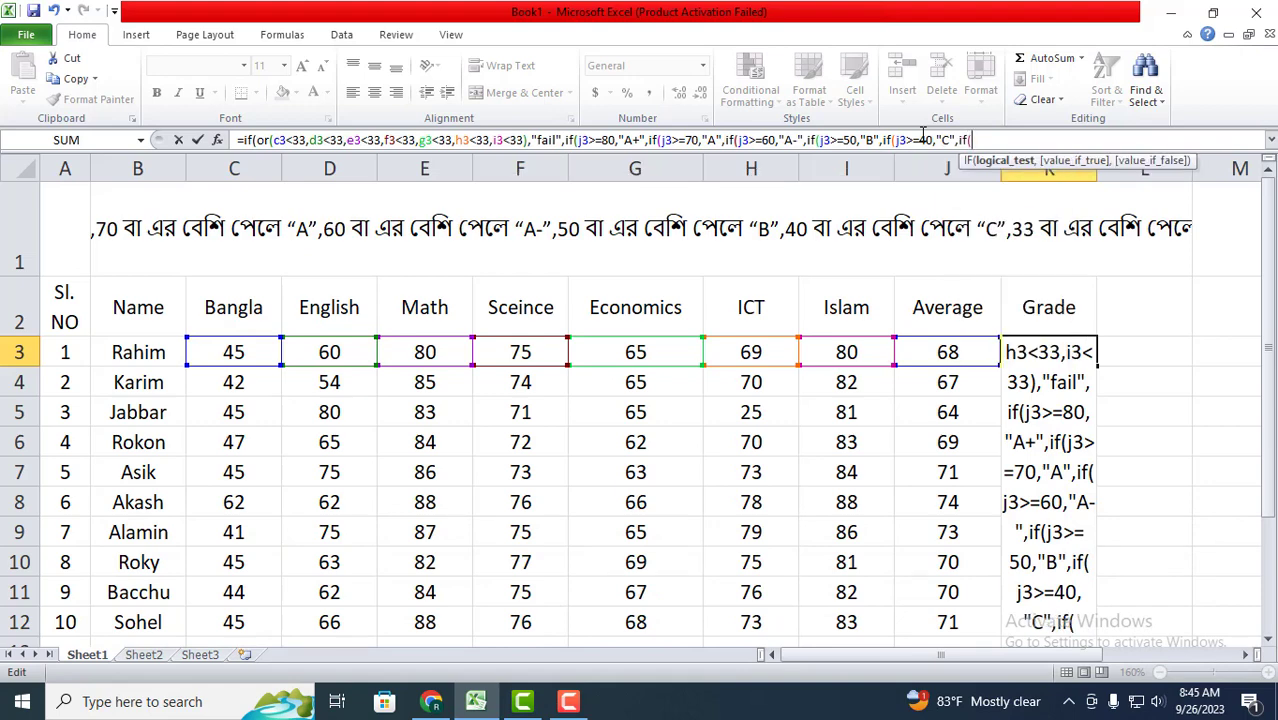
pyautogui.write('j3')
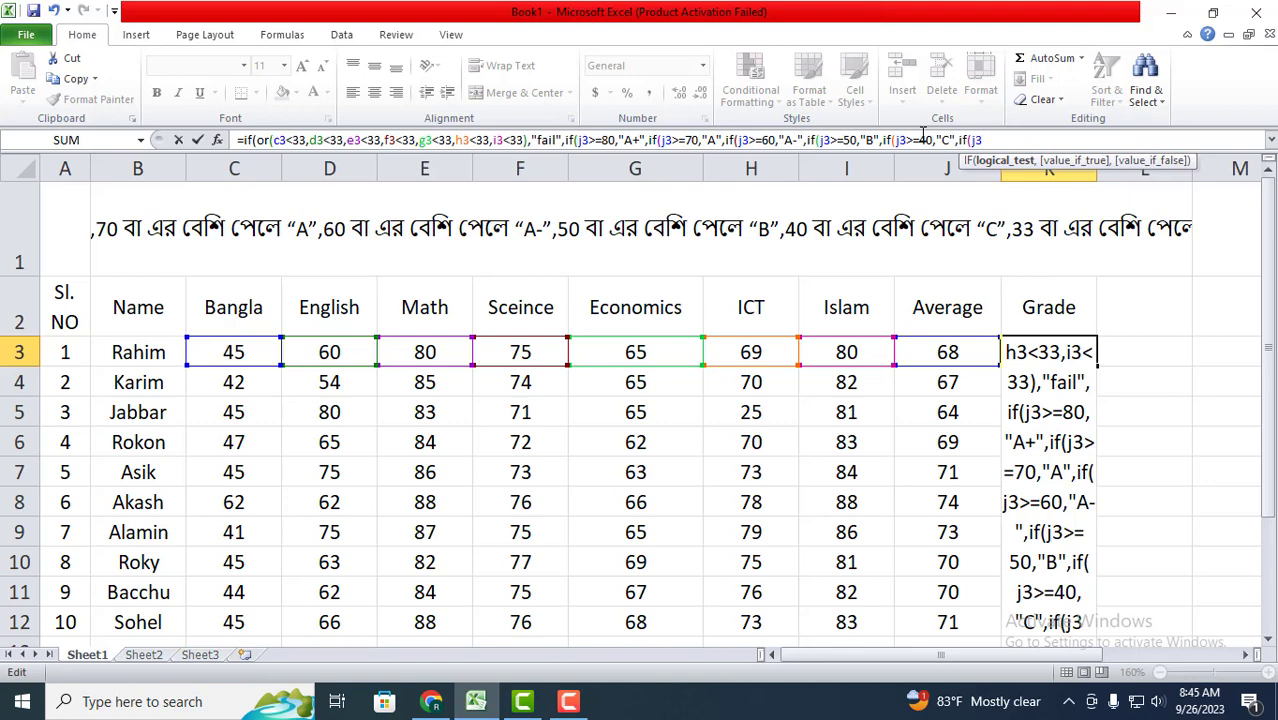
pyautogui.write('>=')
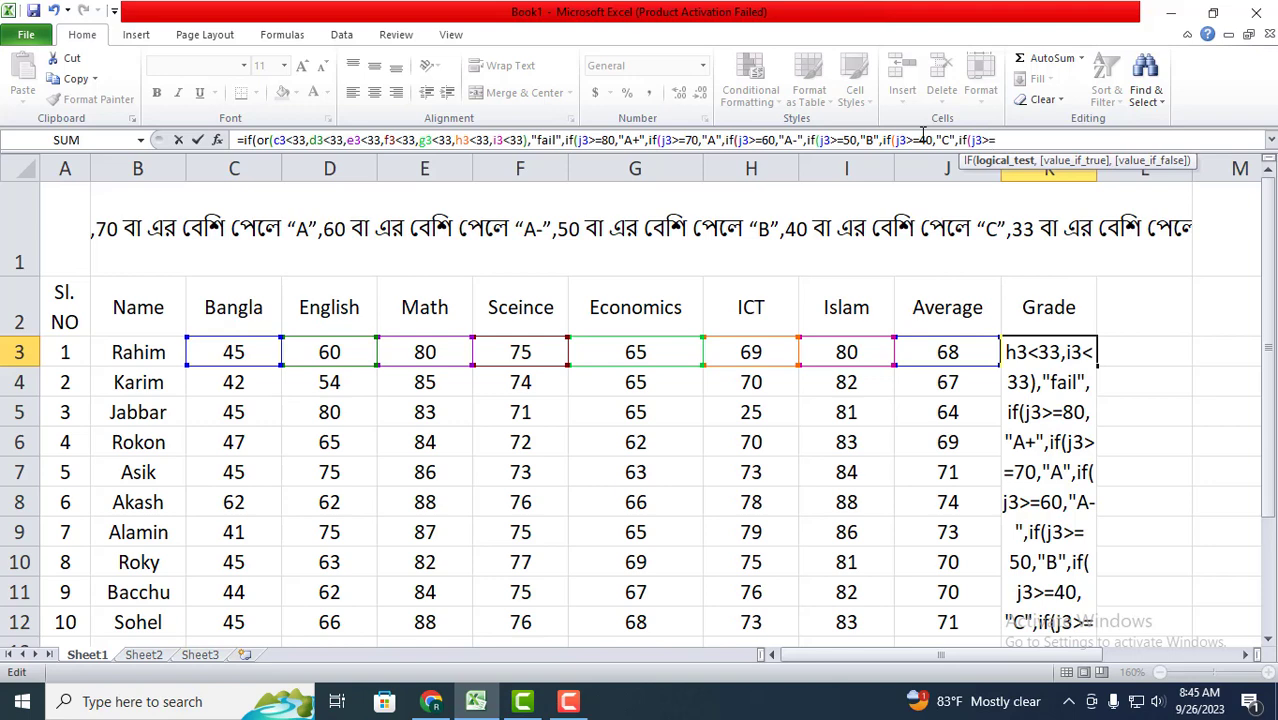
pyautogui.write('33')
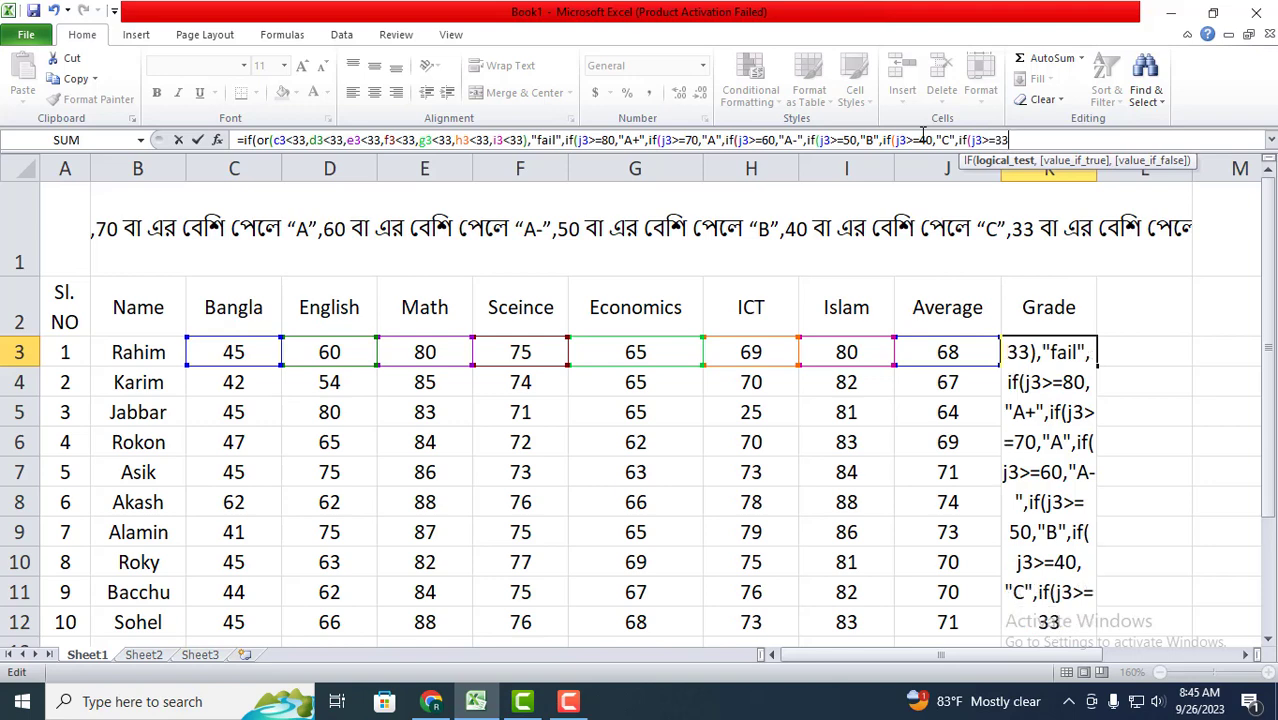
pyautogui.write(',')
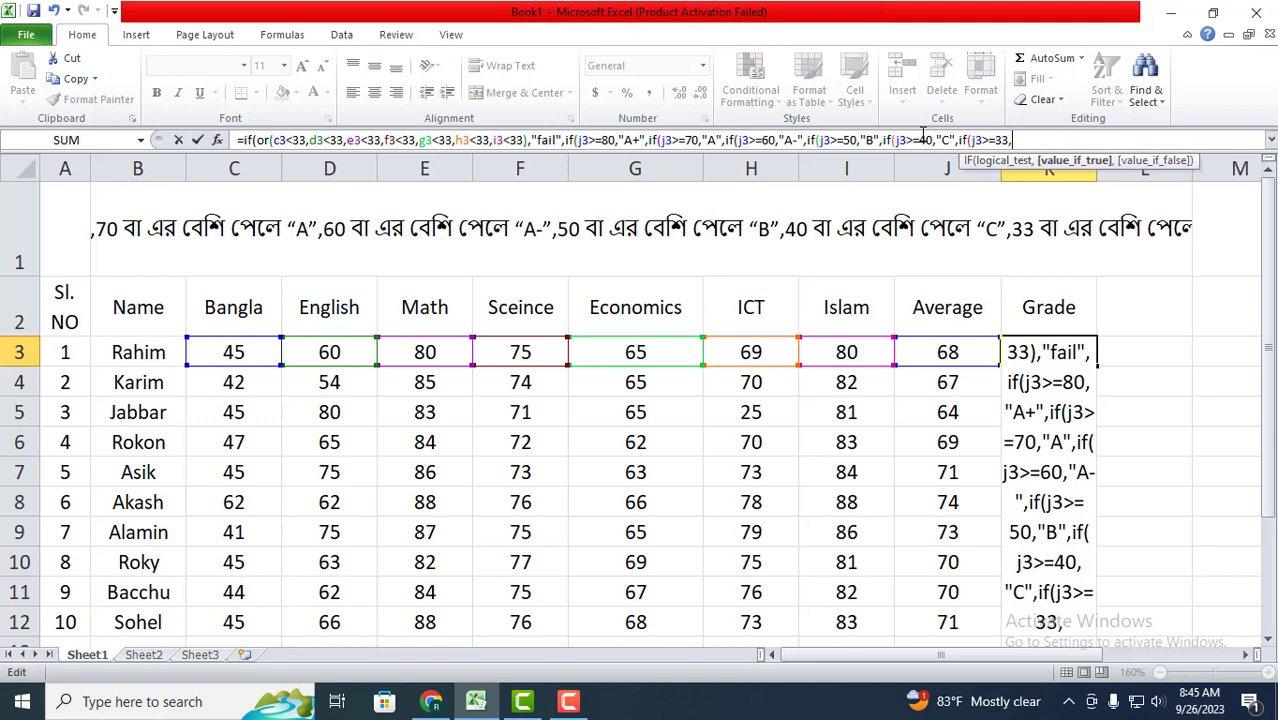
pyautogui.write('"D",')
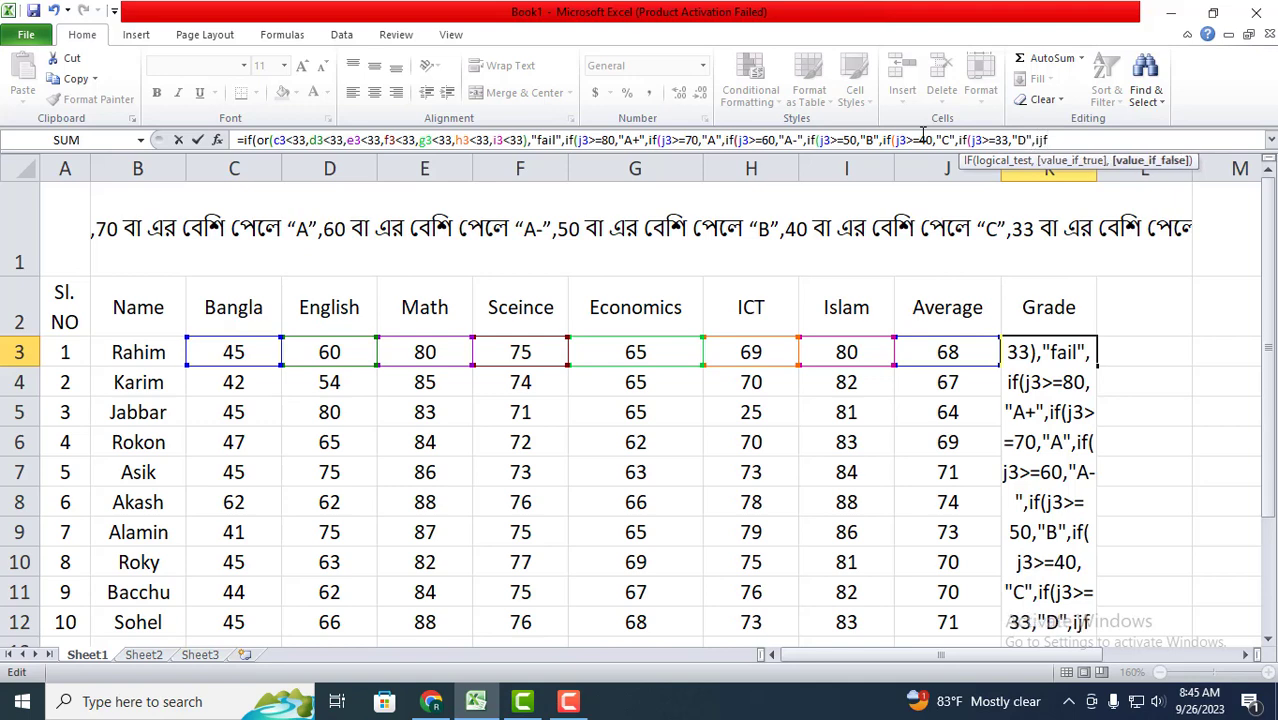
# - Nest a last IF in the K3 formula that returns "F" when j3<33, leaving its false value empty
pyautogui.write('if(')
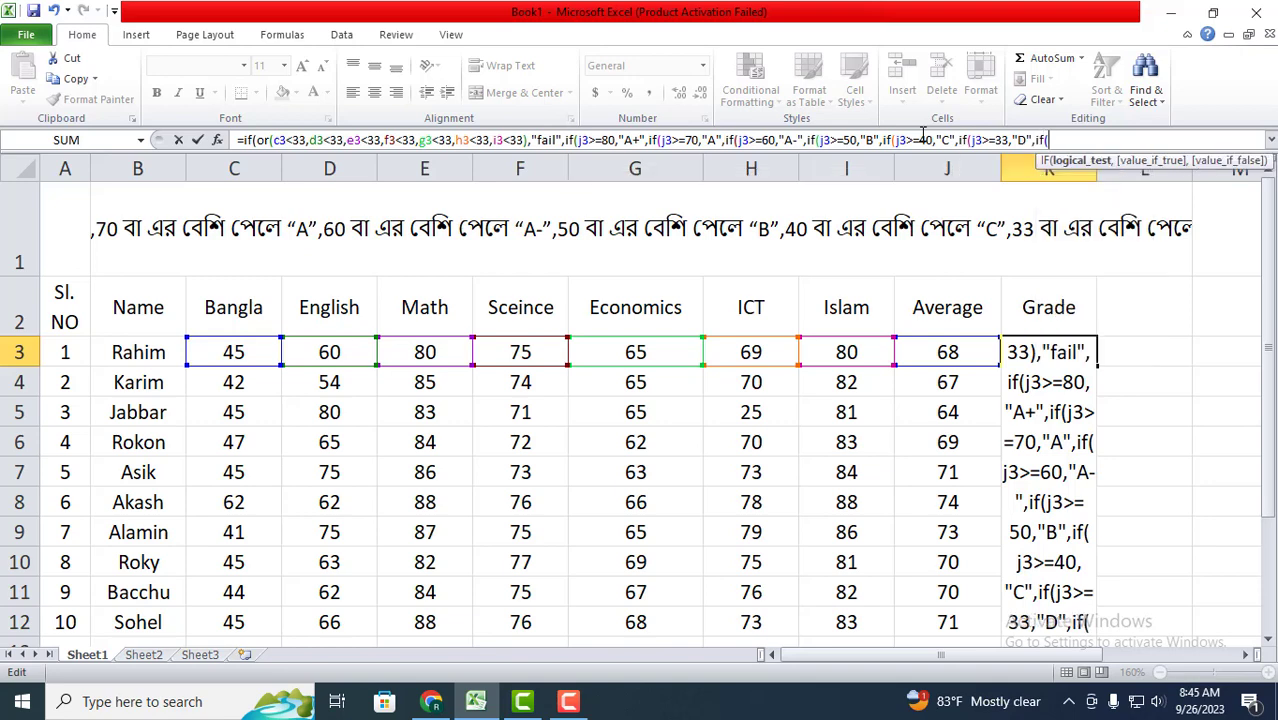
pyautogui.write('j3>')
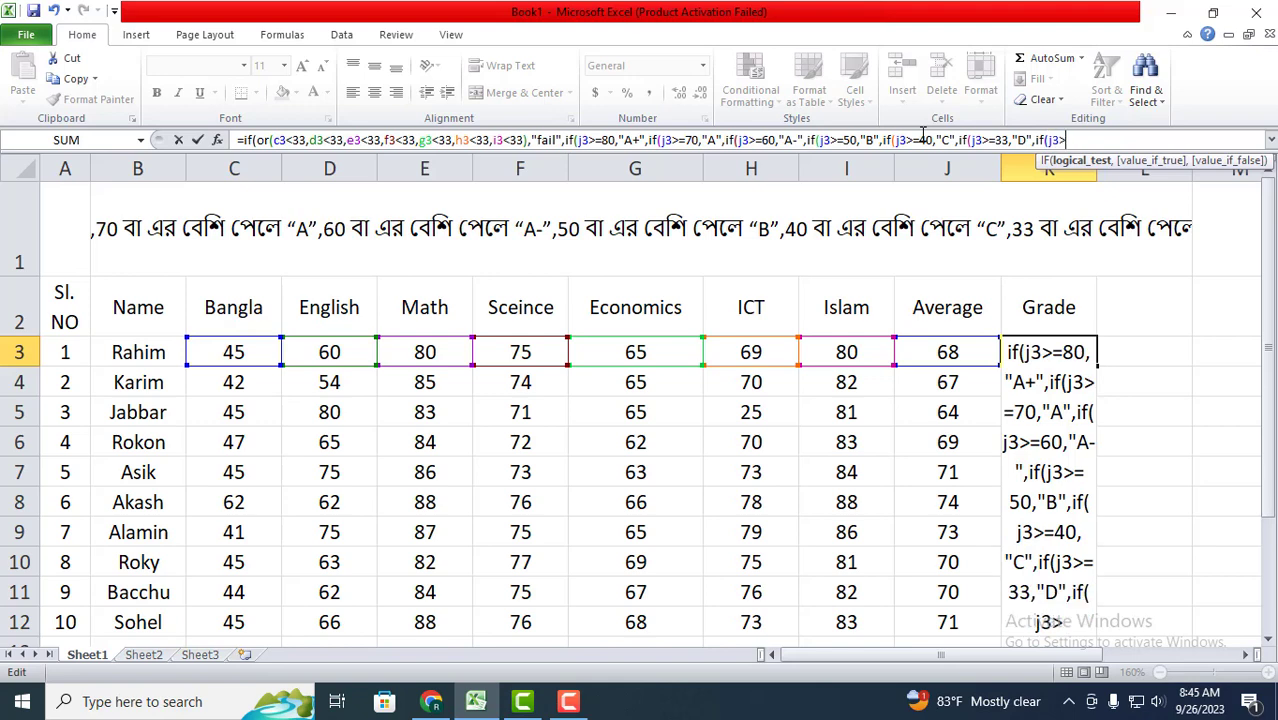
pyautogui.write('<33')
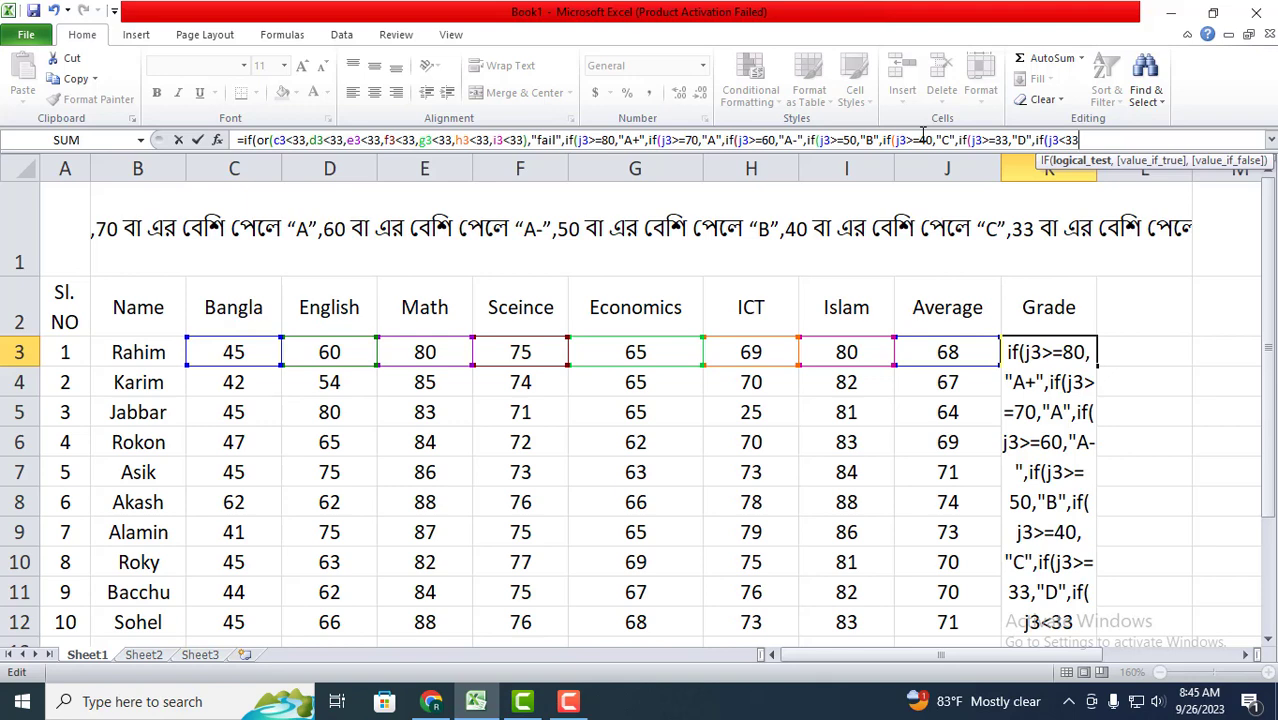
pyautogui.write(',"')
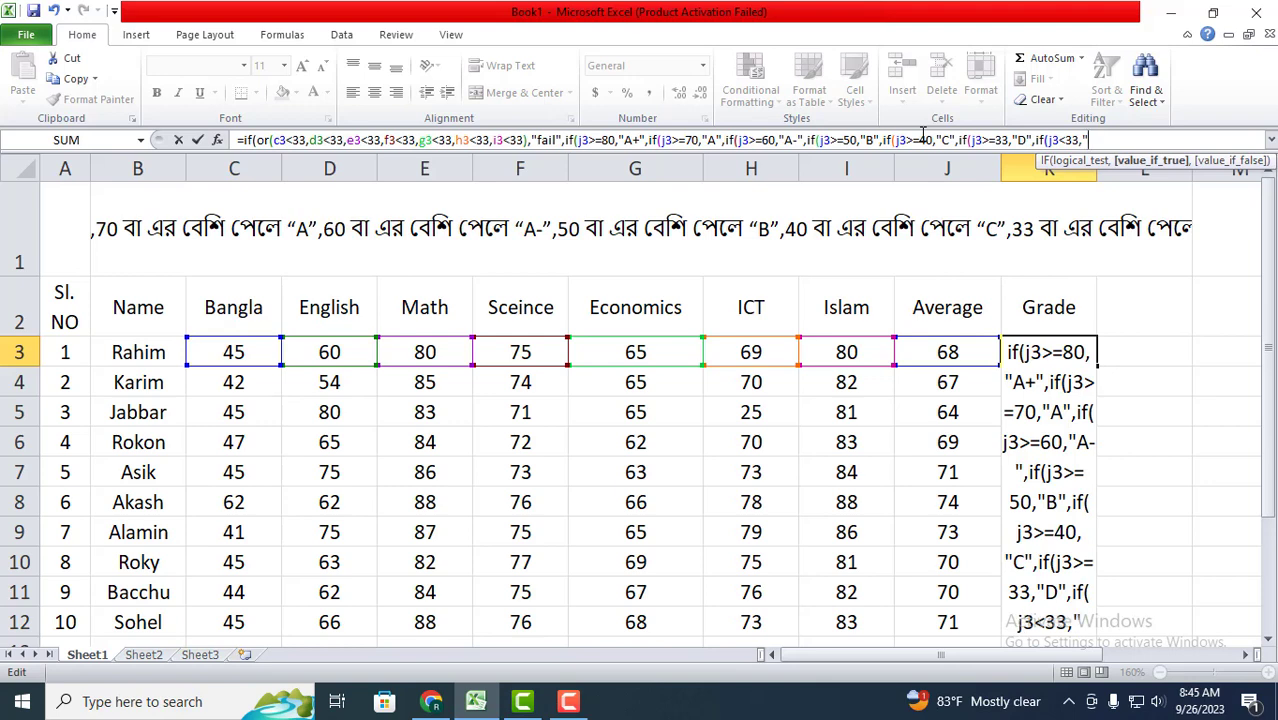
pyautogui.write('F"')
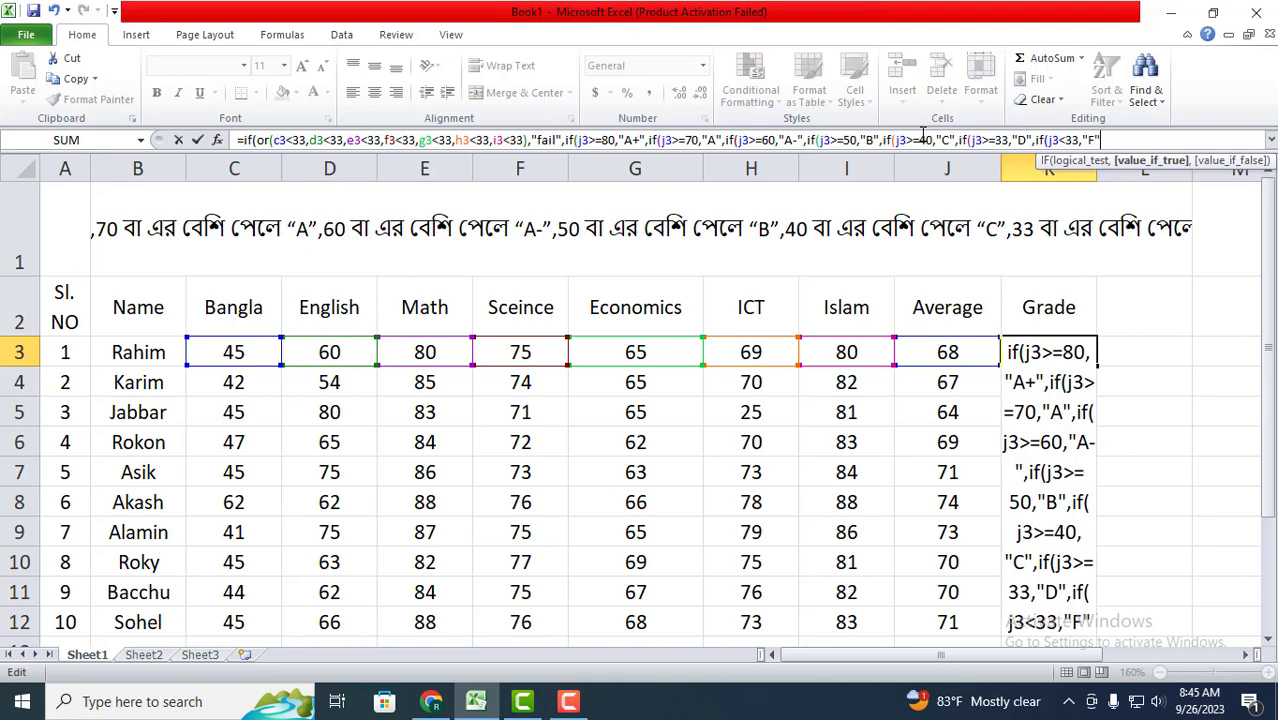
pyautogui.write(',')
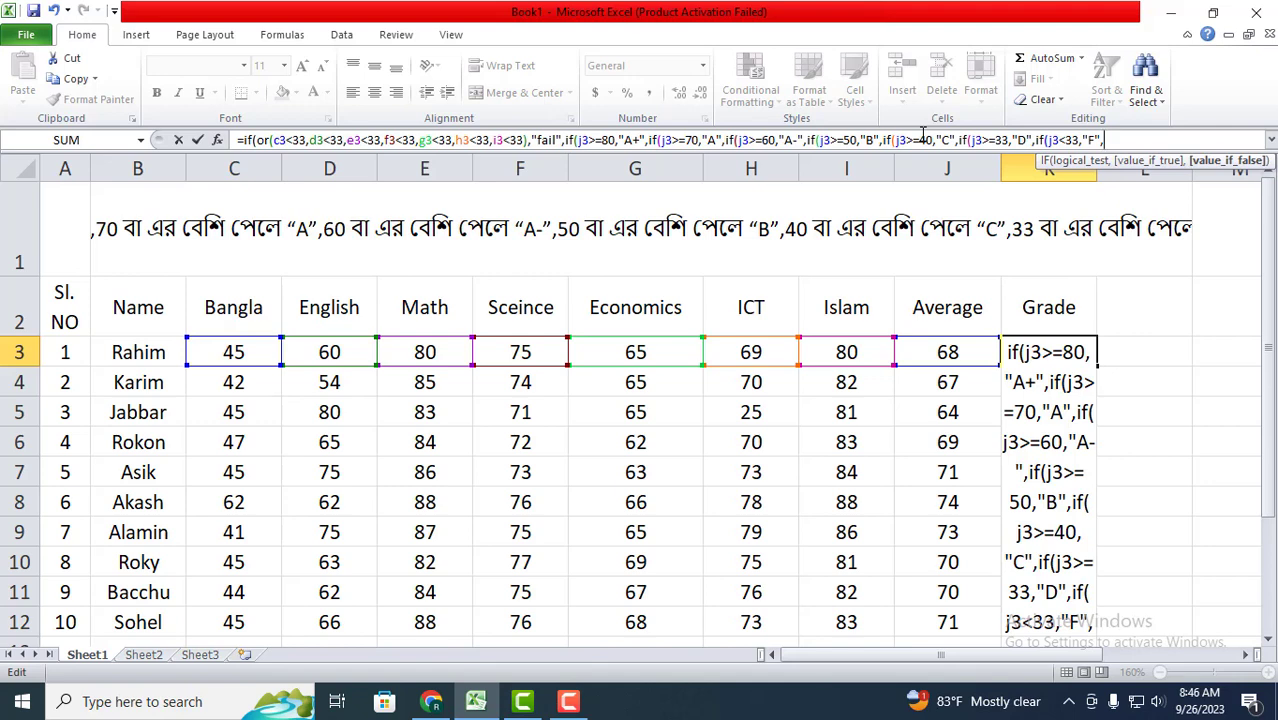
# - Close all the nested IFs in the K3 formula with eight closing parentheses and enter the formula
pyautogui.write('))))')
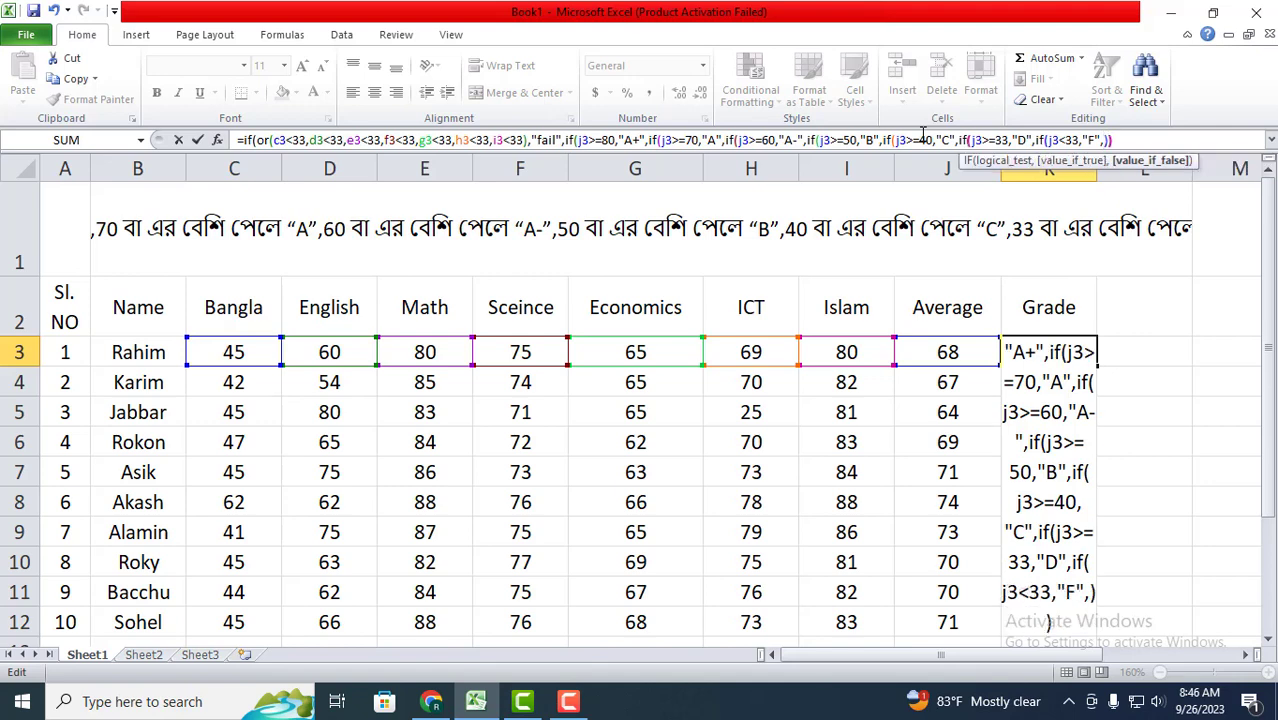
pyautogui.write('))')
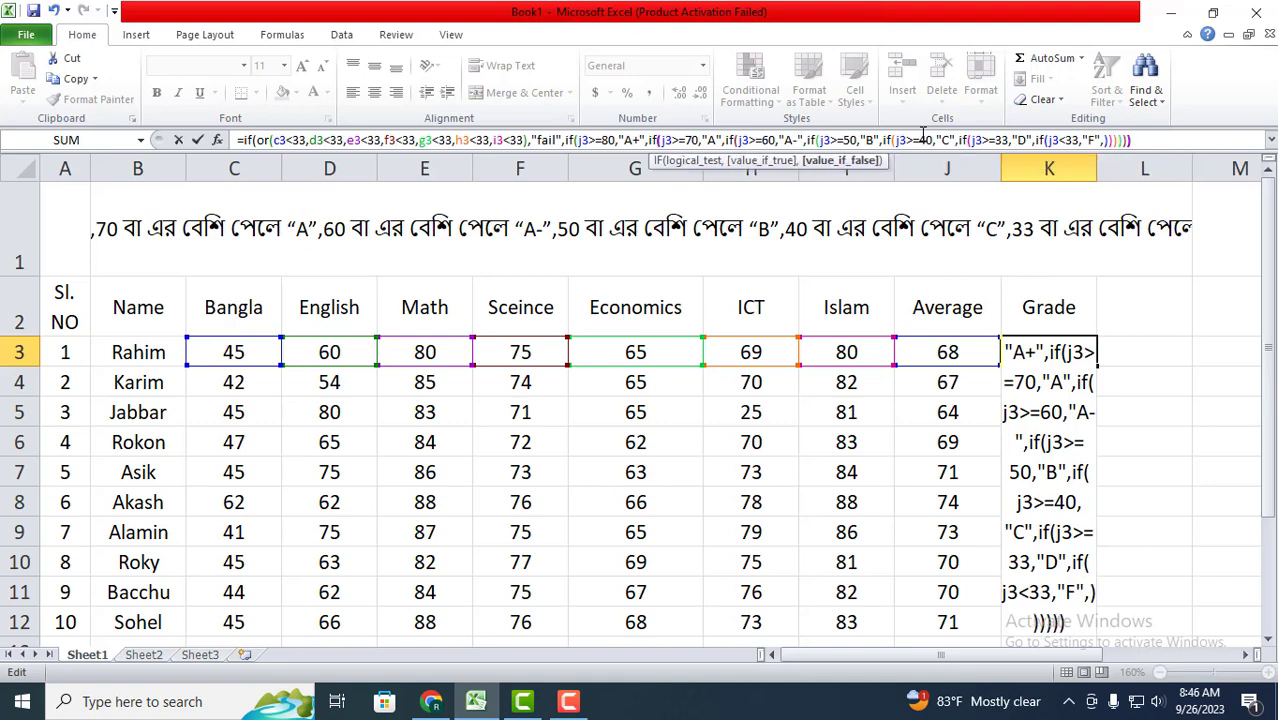
pyautogui.write('))')
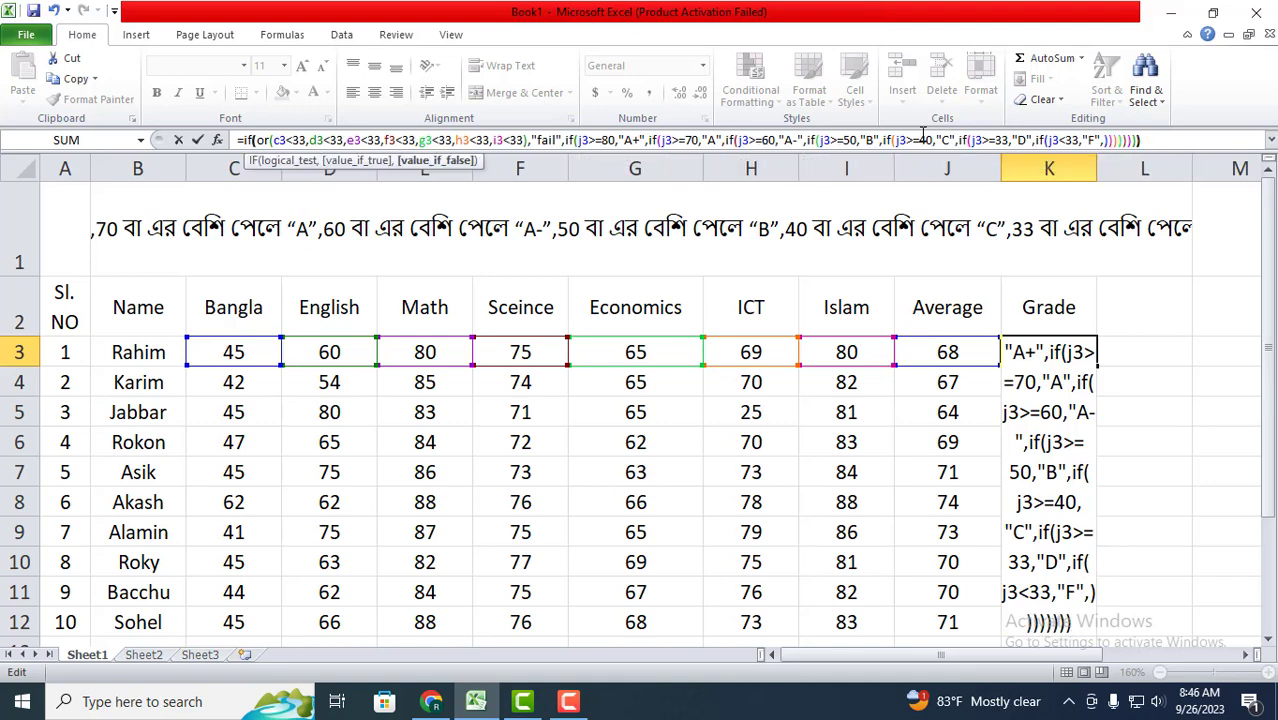
pyautogui.write(')')
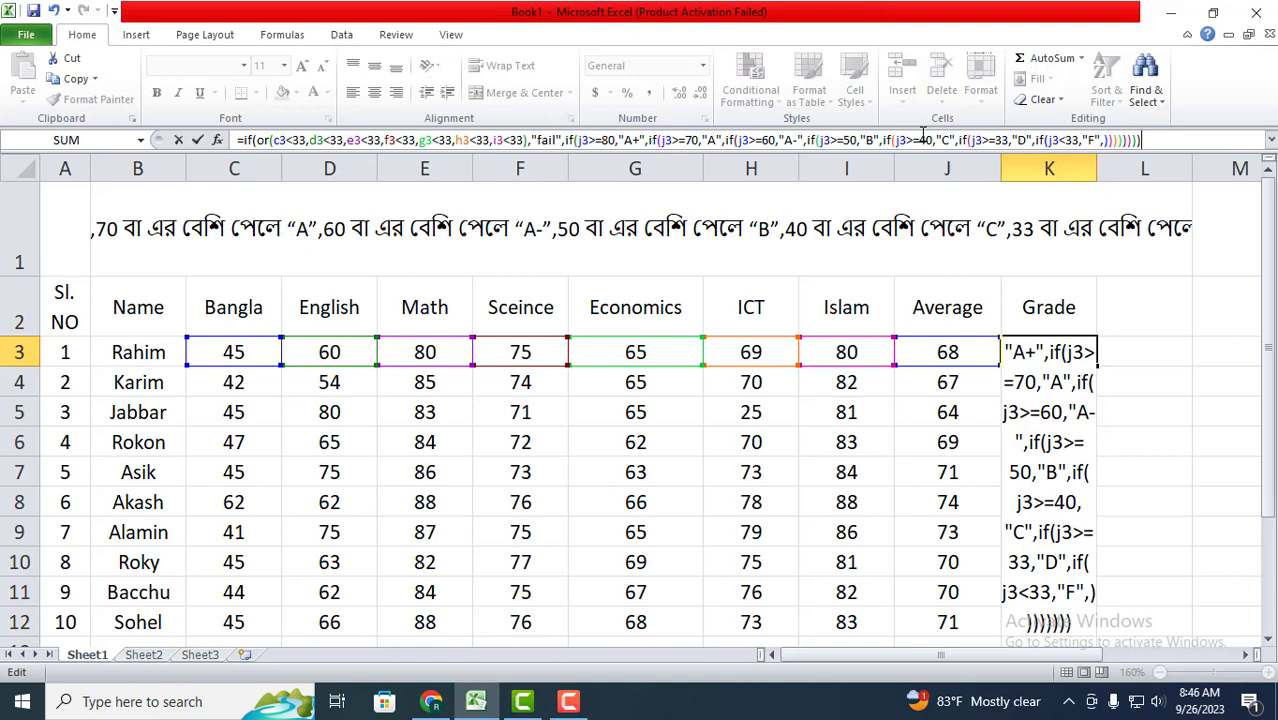
pyautogui.press('Return')
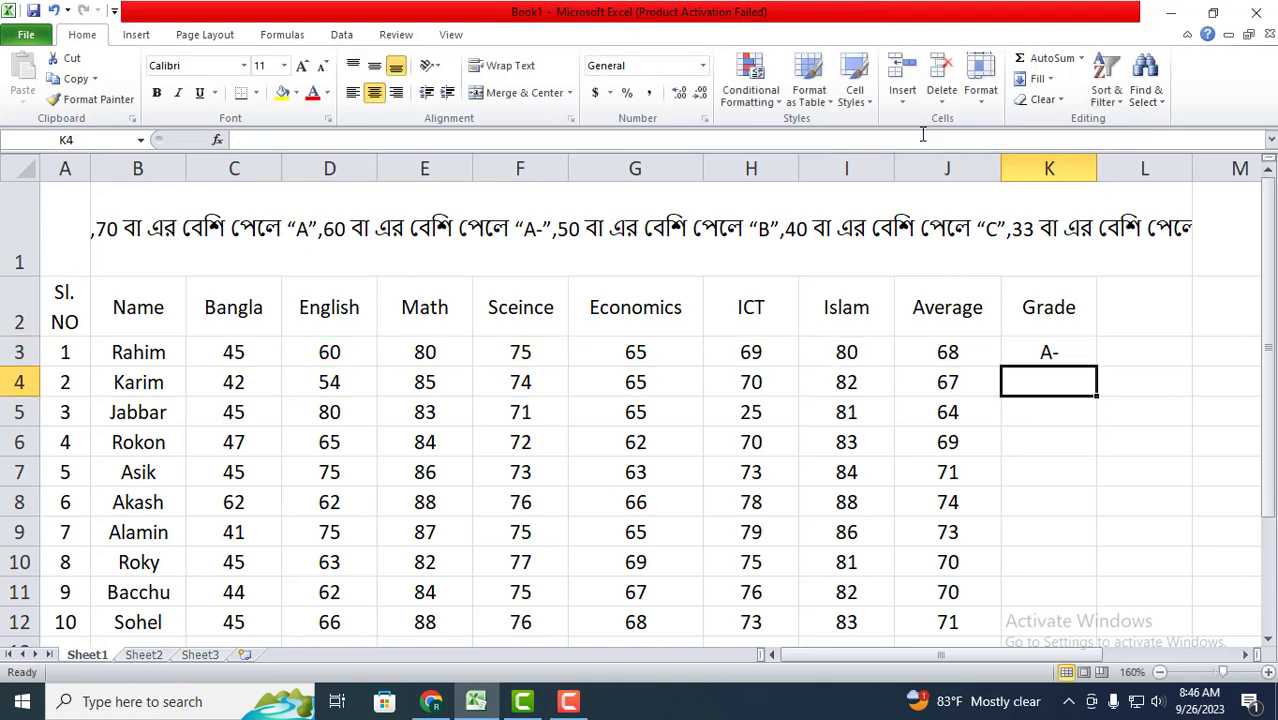
# - Fill the K3 grade formula down the Grade column to K12 for all students
pyautogui.click(1052, 352)
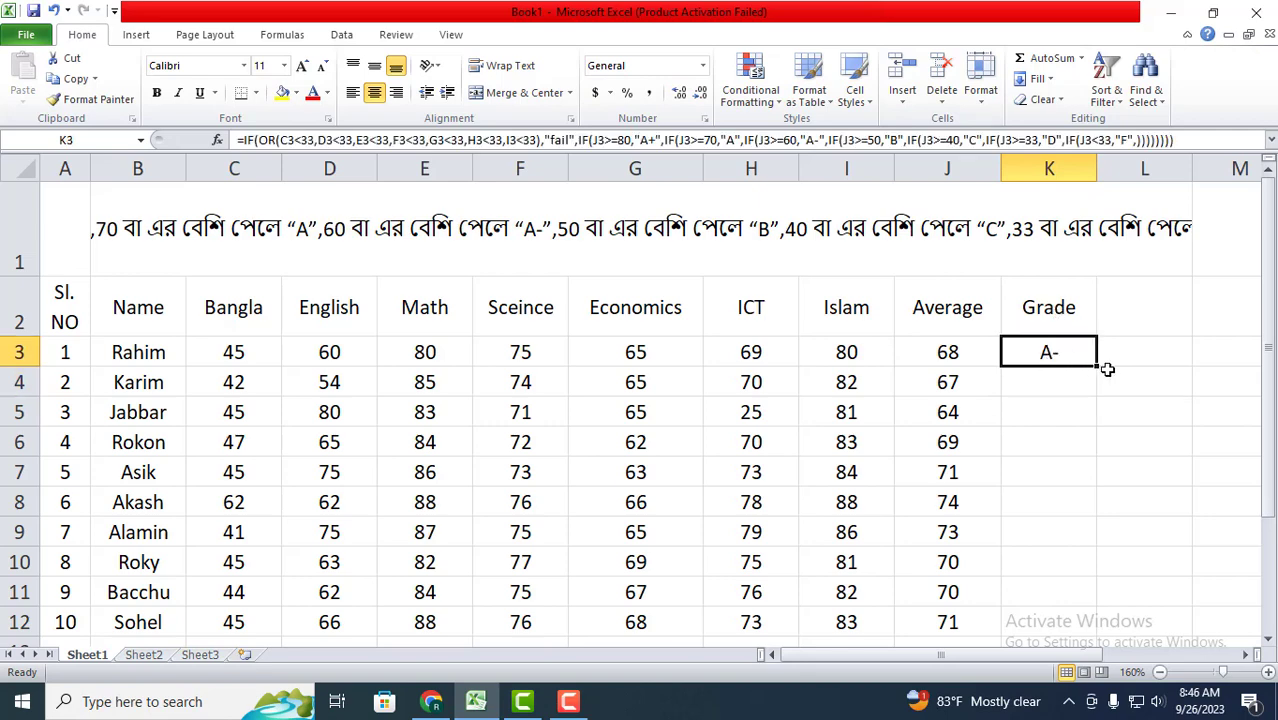
pyautogui.moveTo(1098, 368); pyautogui.dragTo(1105, 625)
pyautogui.scroll(-2, 1047, 401)
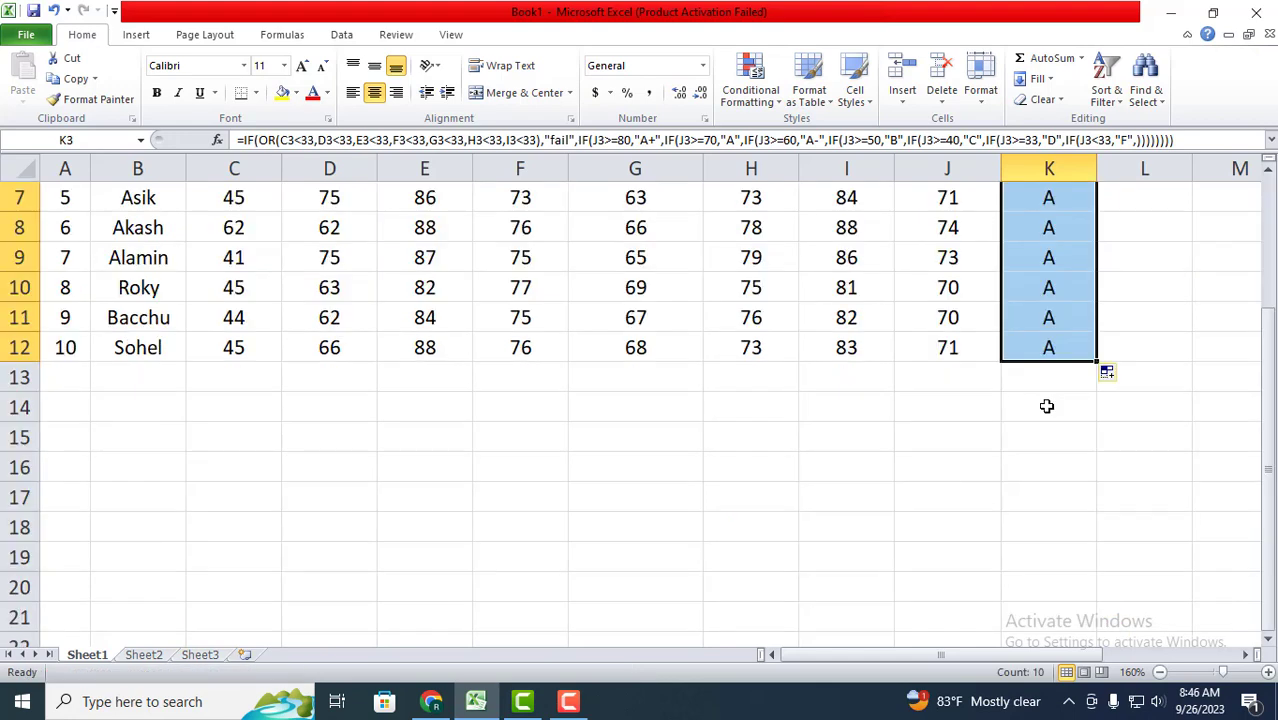
pyautogui.scroll(2, 1047, 403)
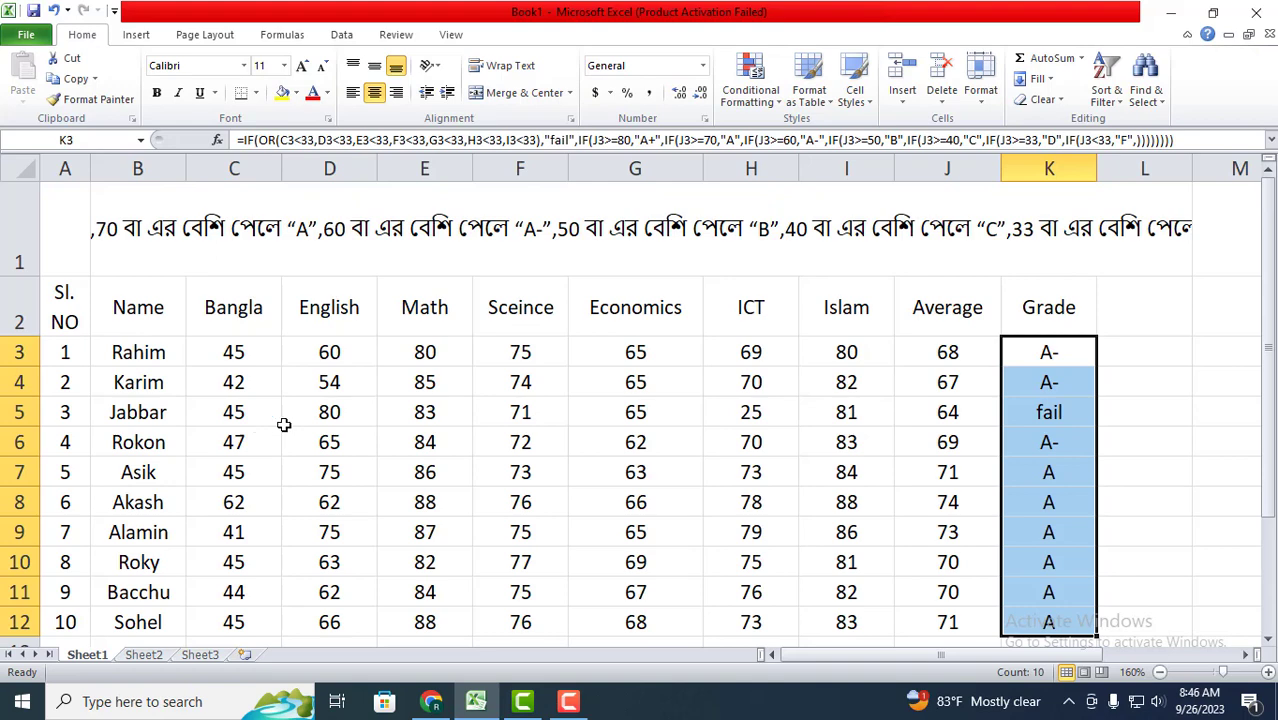
# - Check the ICT mark in H5 against that row's grade and review the filled Grade column
pyautogui.click(764, 415)
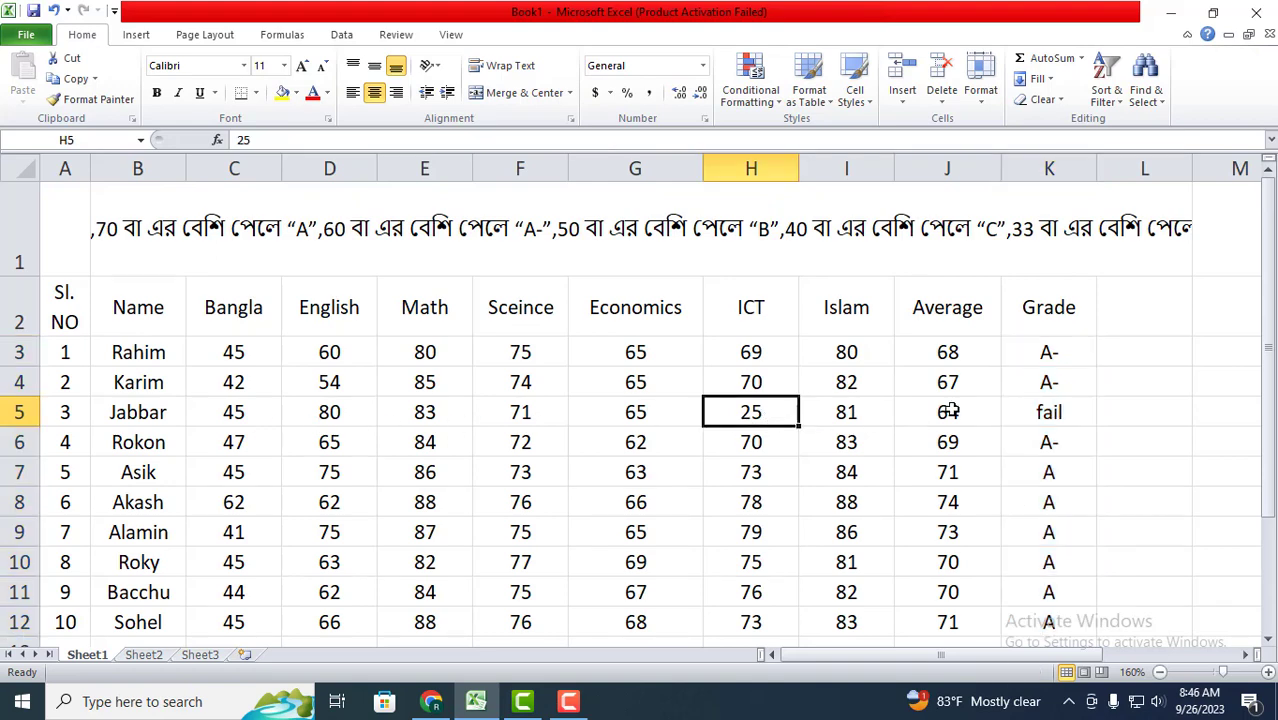
pyautogui.scroll(-1, 1056, 418)
pyautogui.scroll(1, 1058, 420)
pyautogui.scroll(-2, 1064, 478)
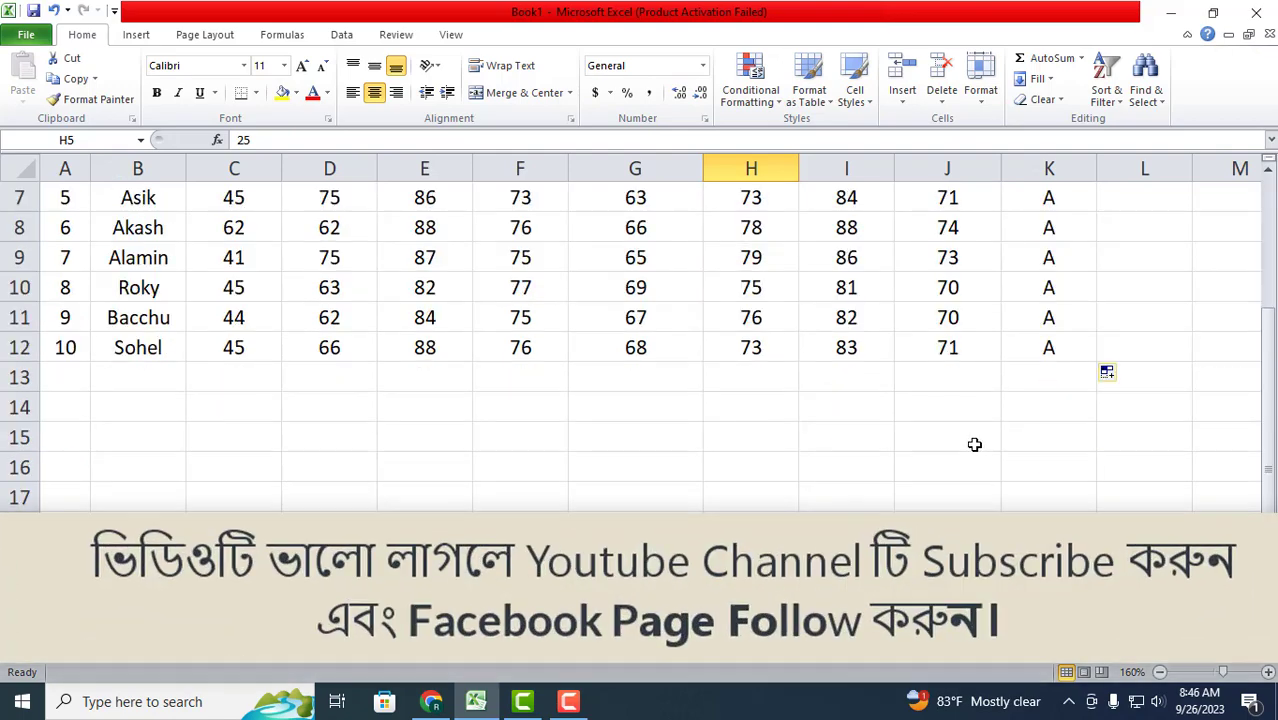
pyautogui.scroll(2, 974, 444)
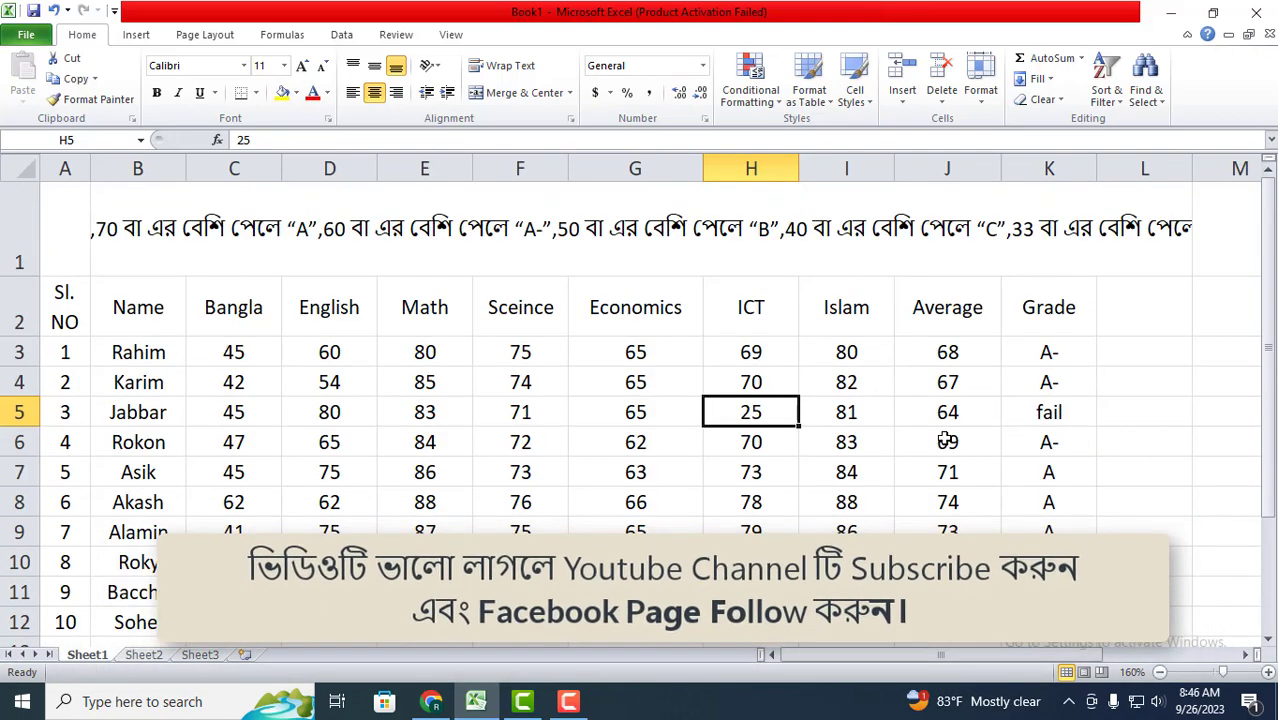